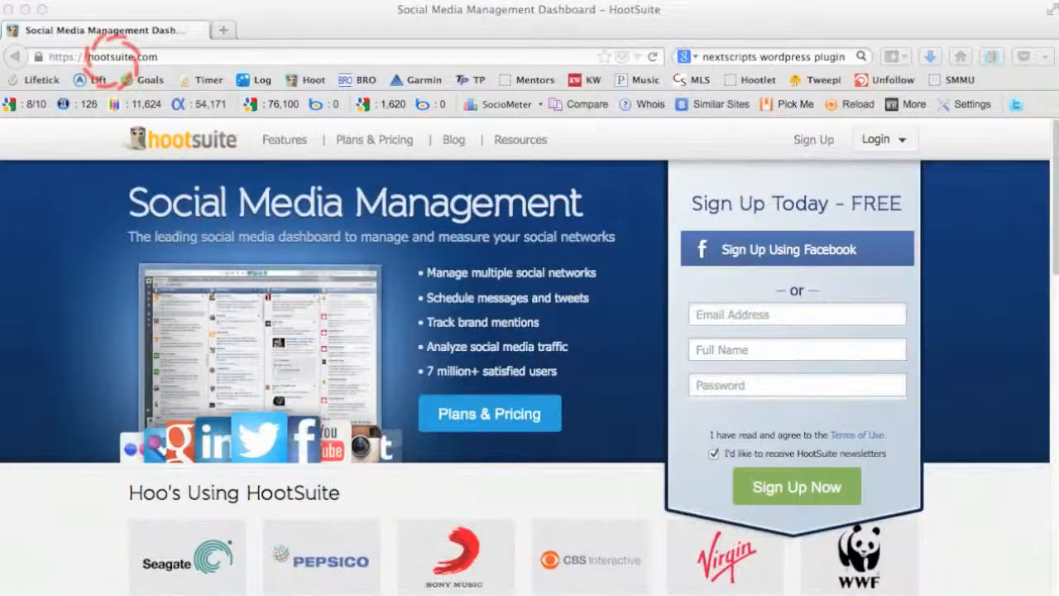
Log in to HootSuite with the saved account e-mail and its stored password.
left_click(111, 56)
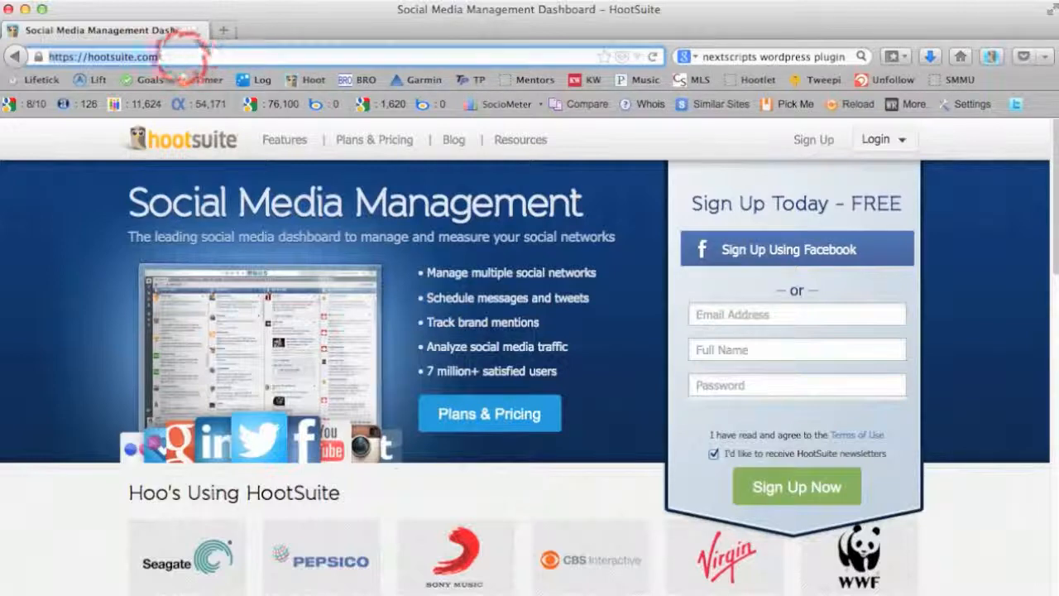
left_click(170, 57)
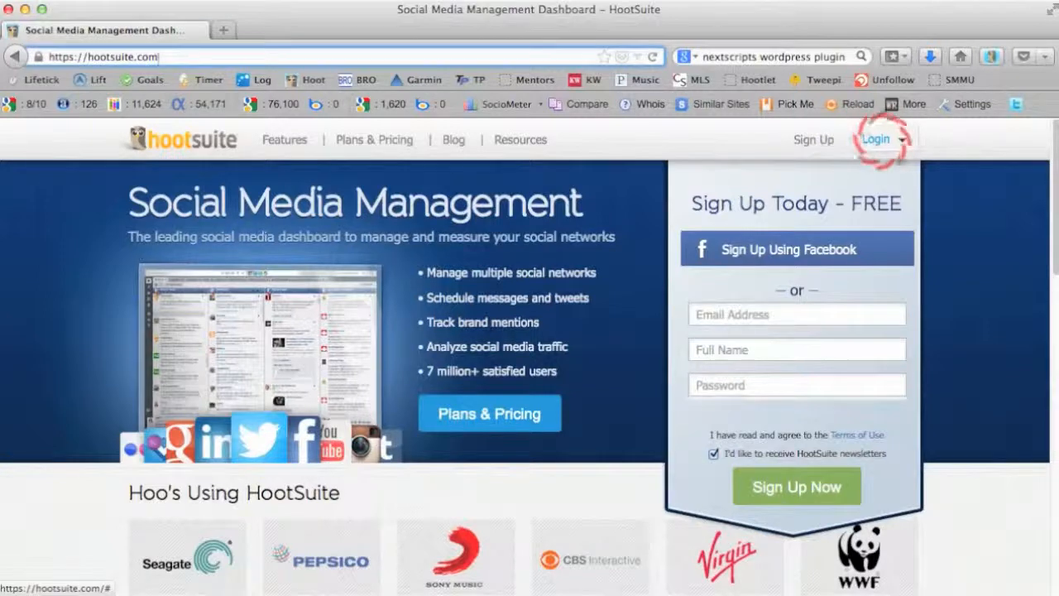
left_click(881, 139)
left_click(780, 200)
type("knd")
key("Down")
key("Return")
key("Tab")
key("Return")
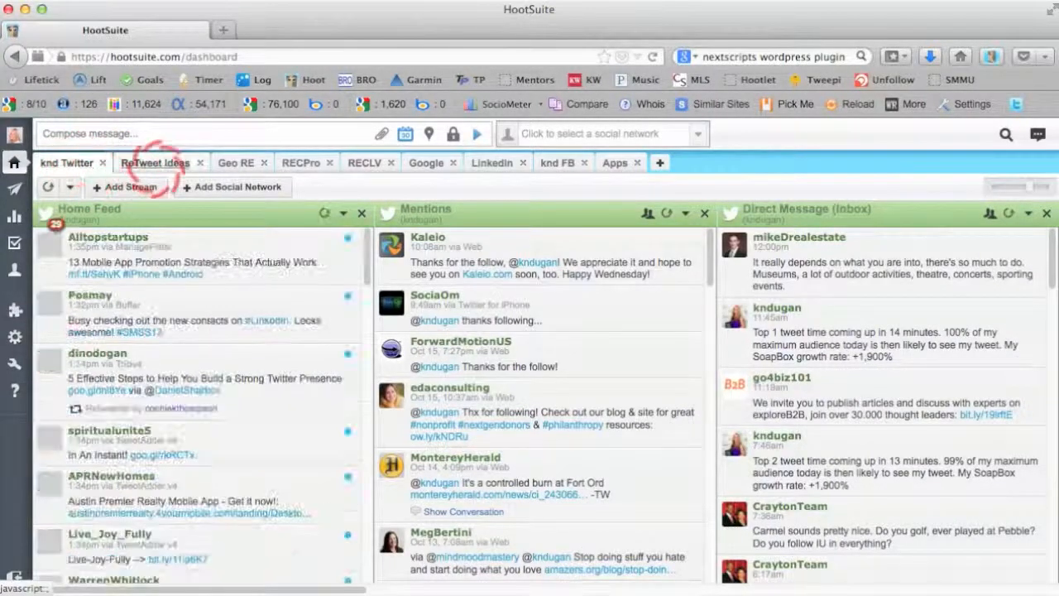
Review the streams in the ReTweet Ideas, Geo RE and RECPro groups, and return to the Twitter streams.
left_click(155, 168)
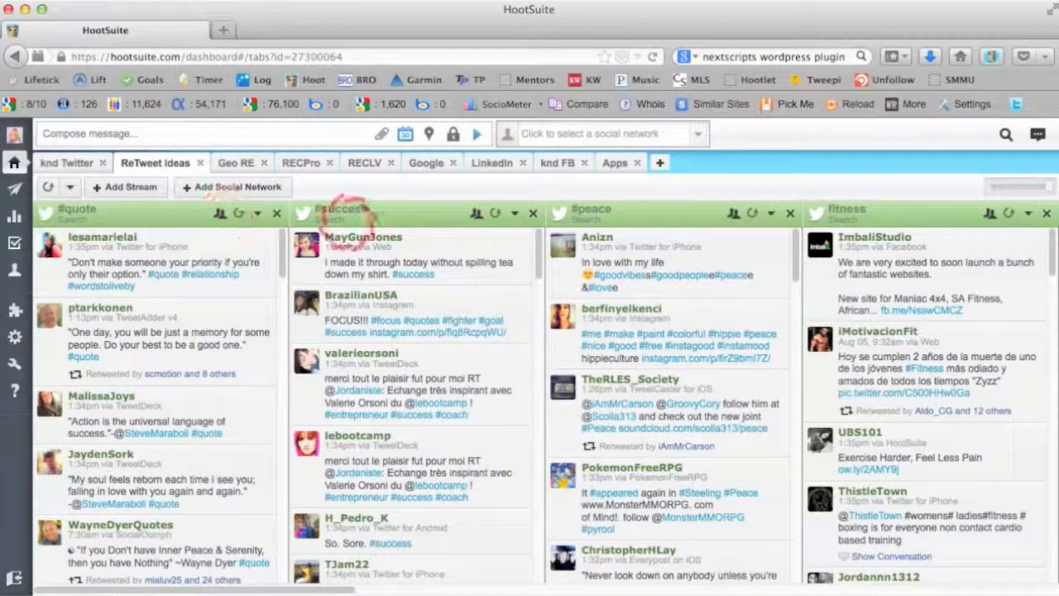
scroll(948, 240, "right", 5)
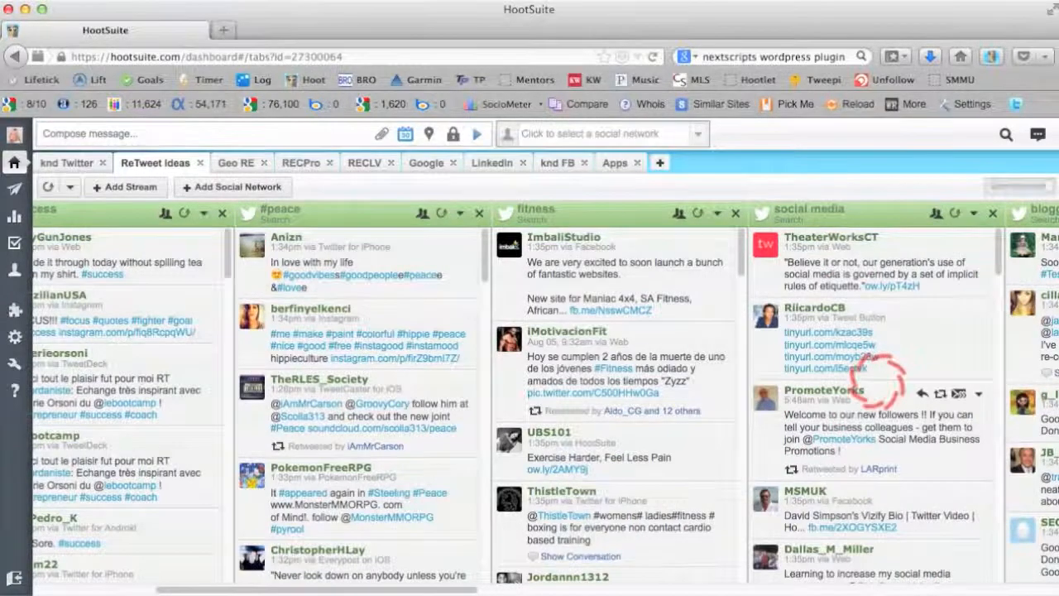
scroll(878, 377, "right", 5)
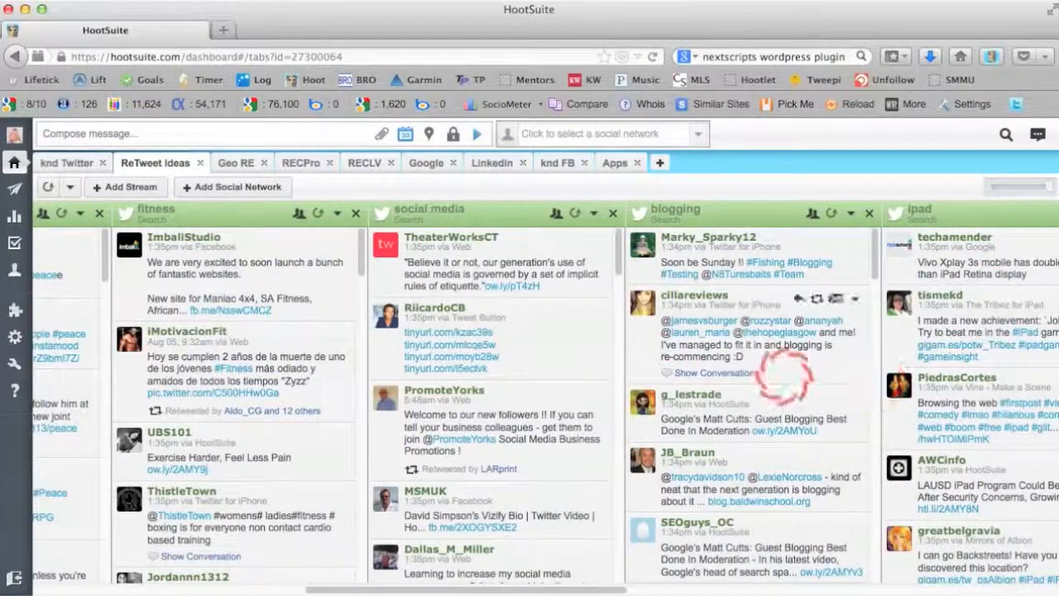
scroll(510, 302, "left", 10)
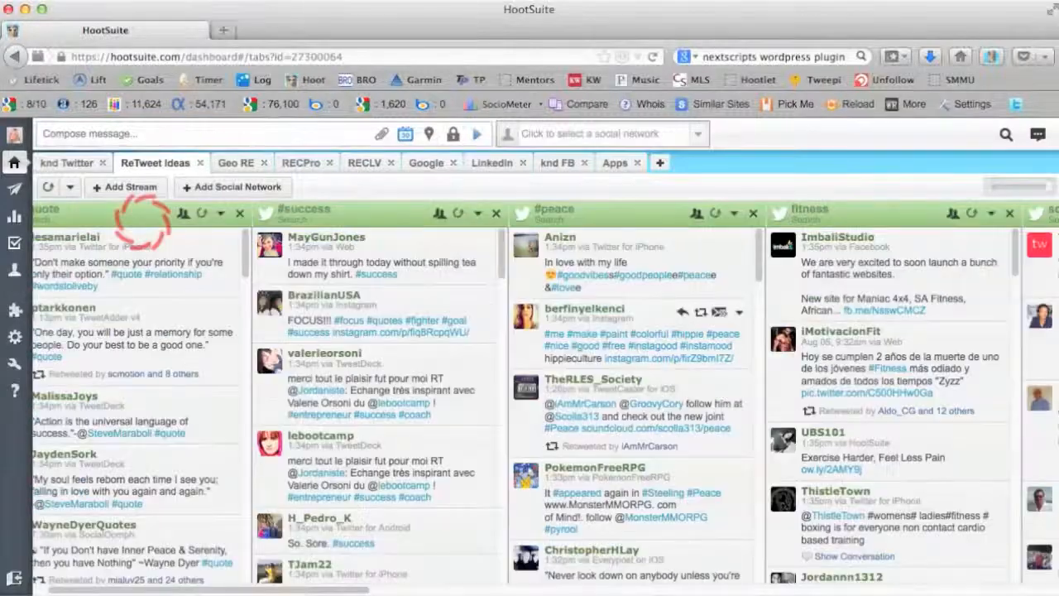
left_click(237, 164)
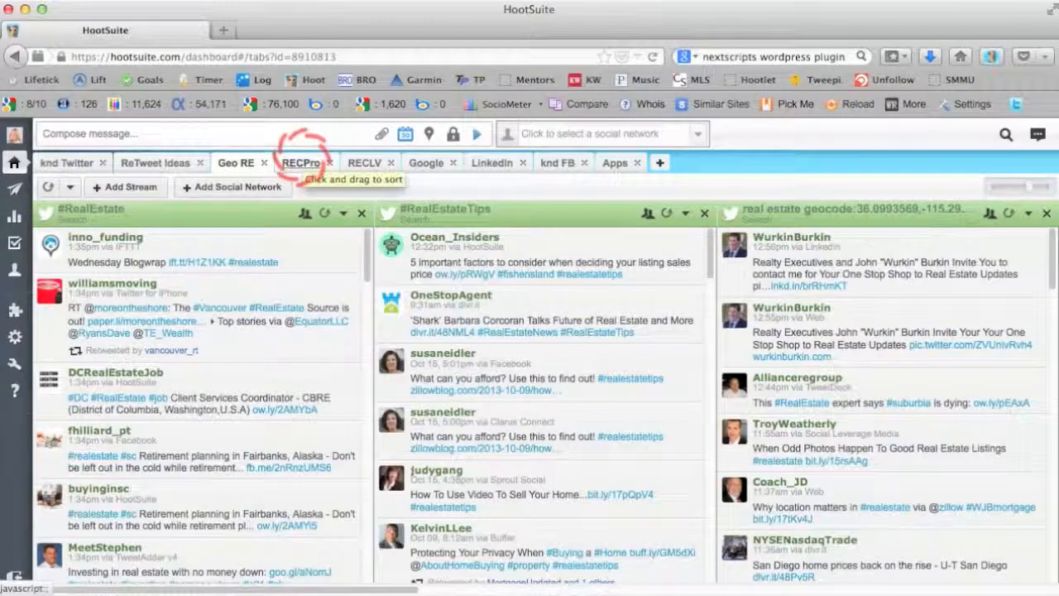
left_click(303, 163)
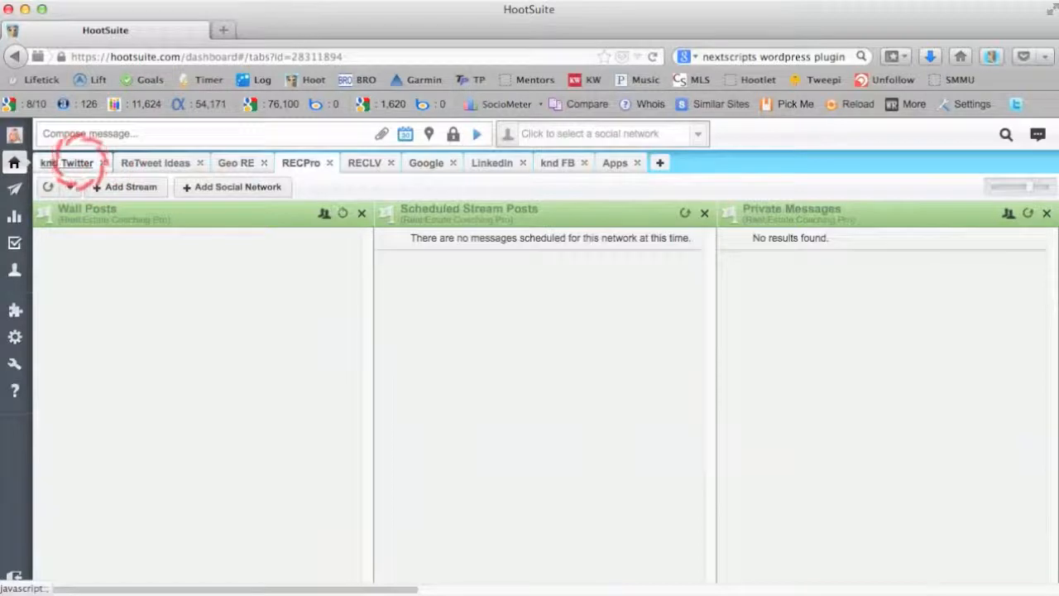
left_click(72, 162)
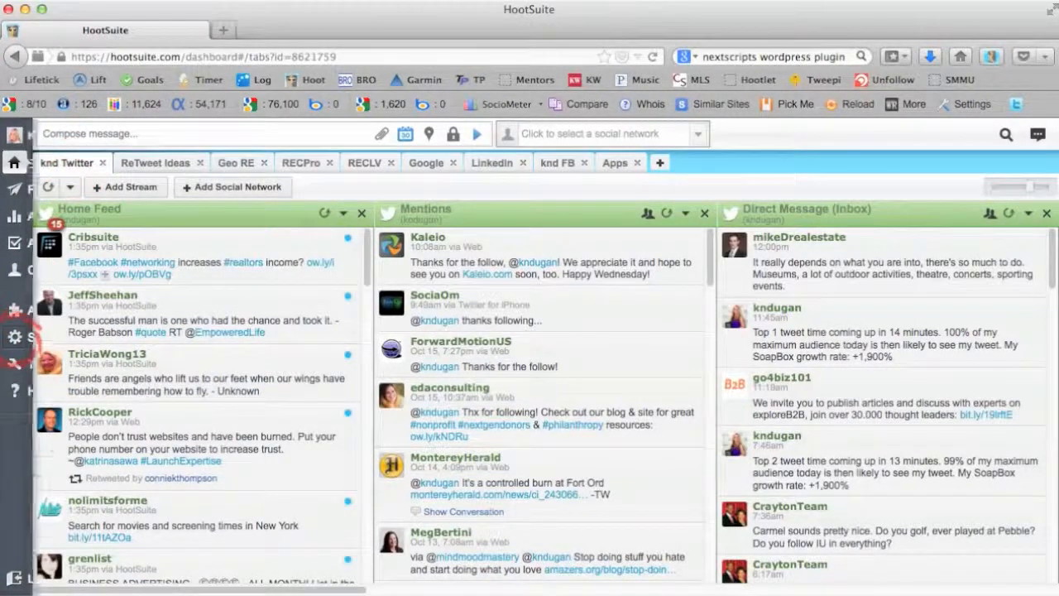
Open HootSuite's Extensions and Downloads page.
mouse_move(15, 338)
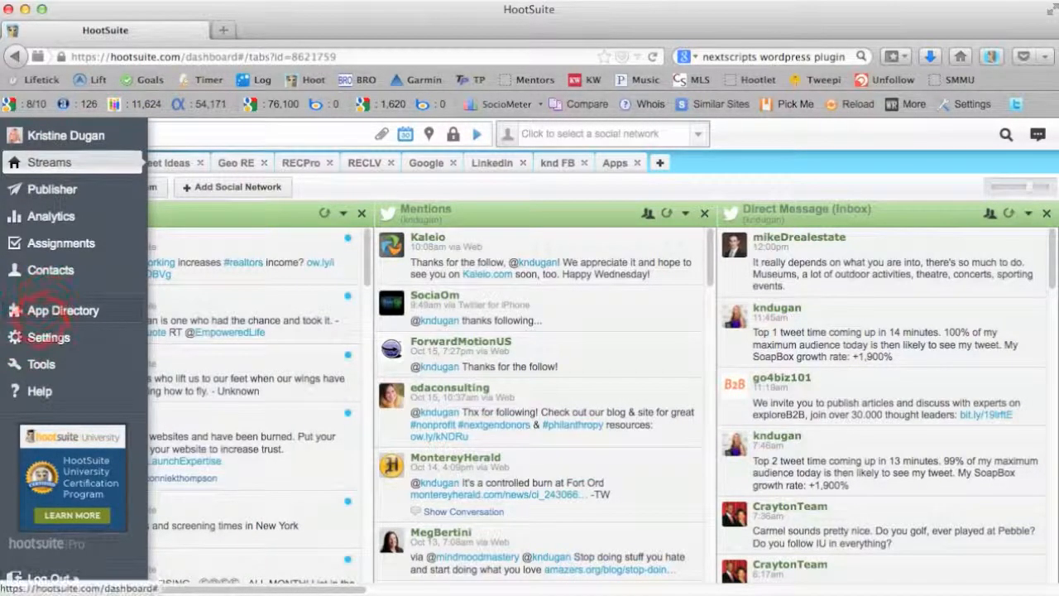
mouse_move(50, 335)
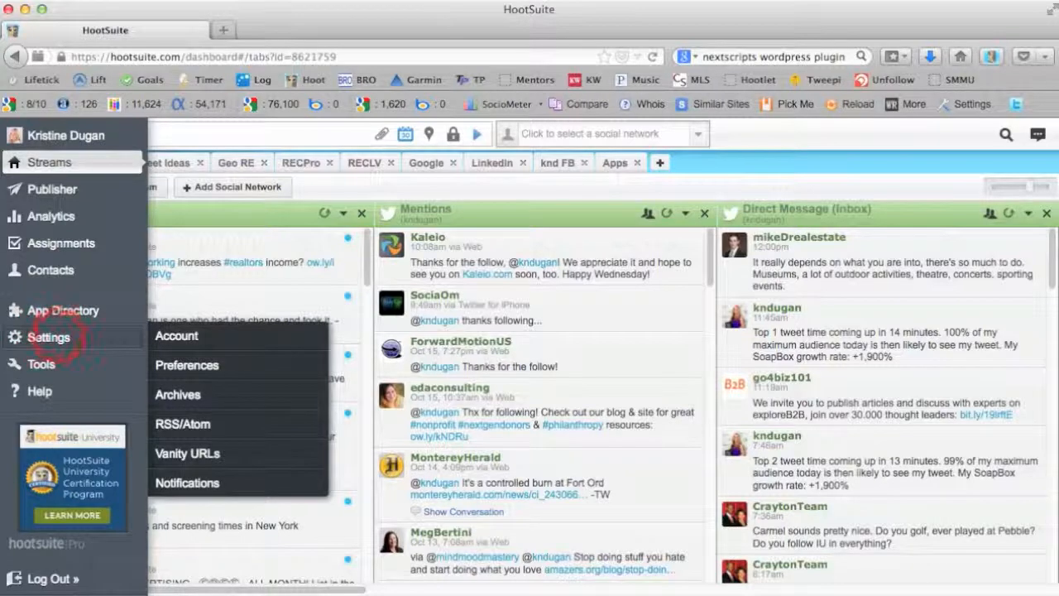
mouse_move(56, 366)
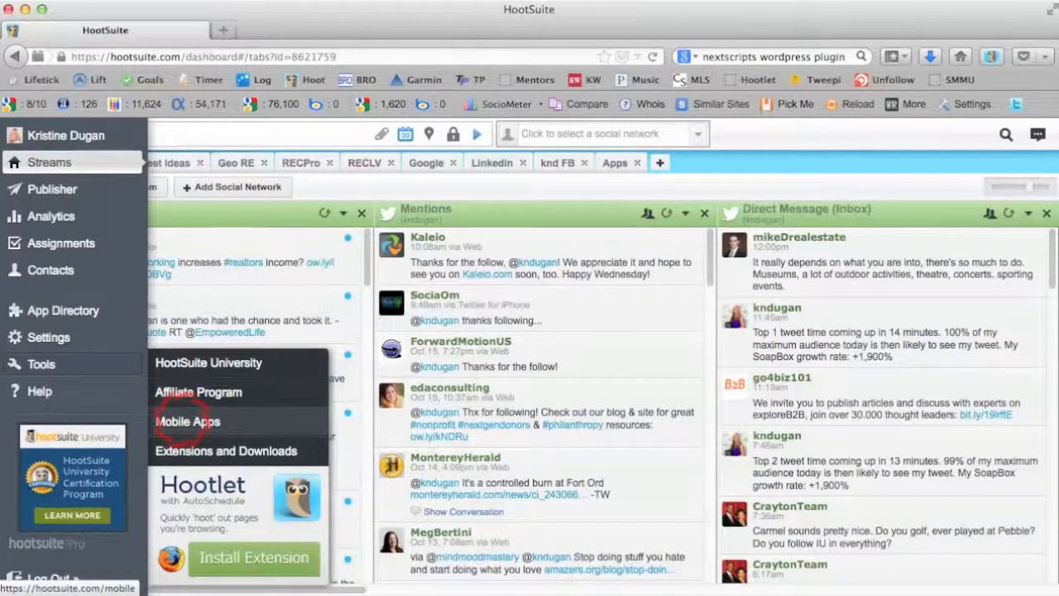
left_click(180, 437)
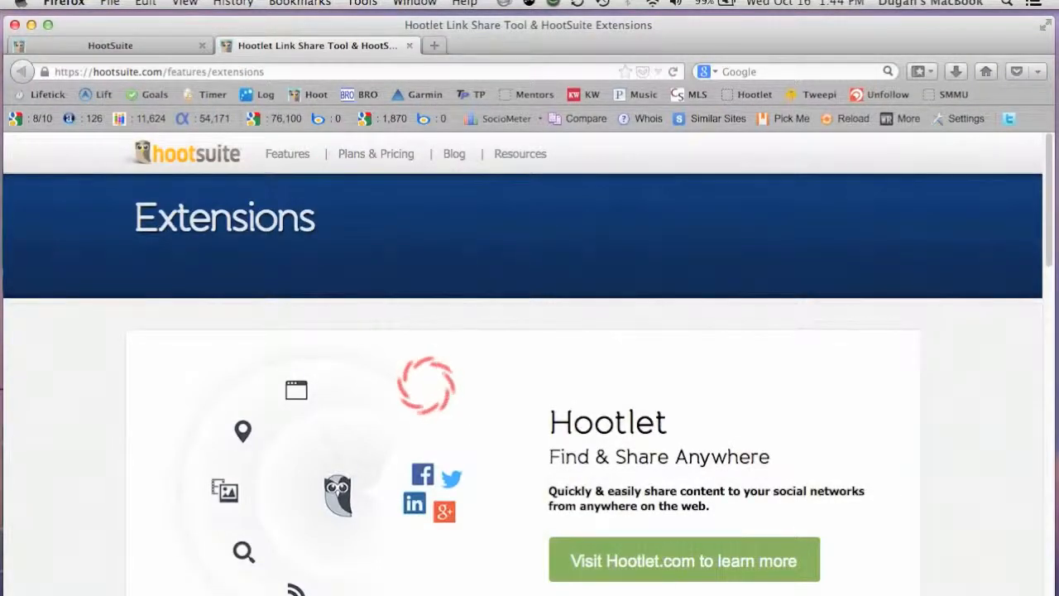
Install the Hootlet Link Share add-on for Firefox from the Other Extensions section and restart the browser.
scroll(426, 385, "down", 1)
scroll(426, 386, "down", 5)
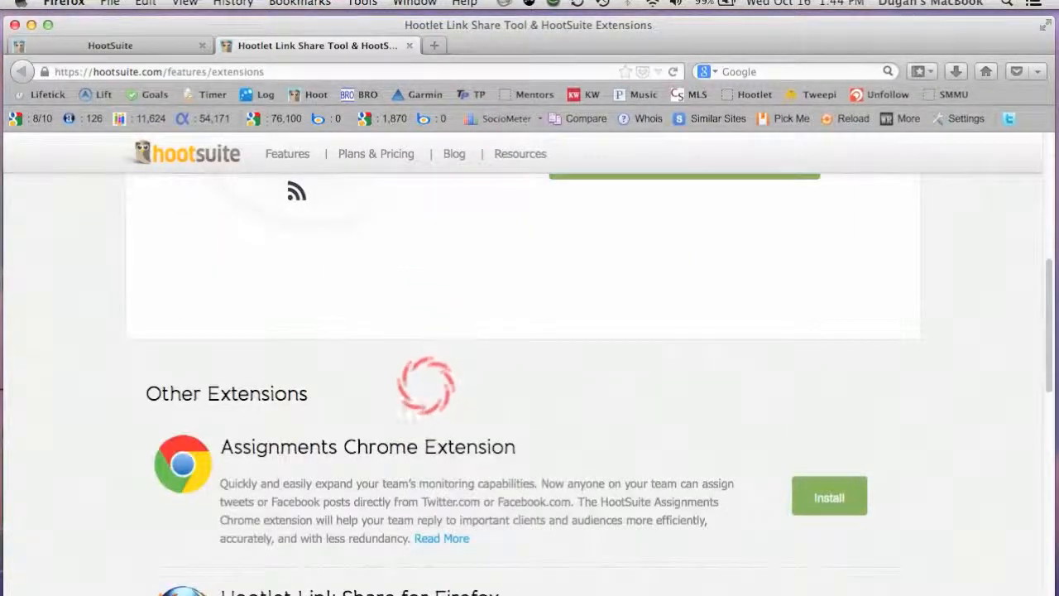
scroll(427, 385, "down", 2)
scroll(499, 426, "down", 2)
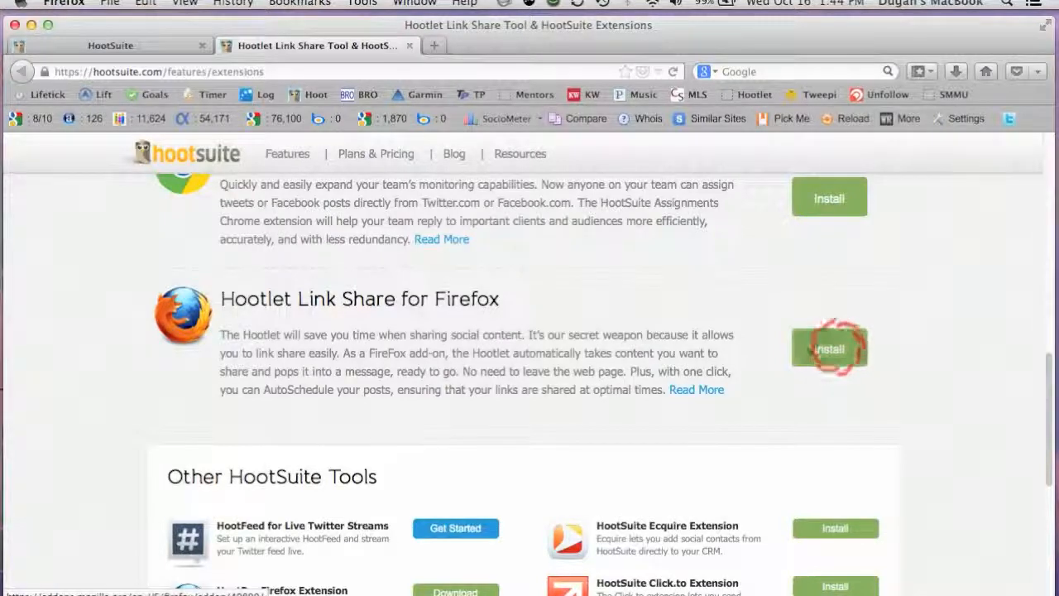
left_click(831, 349)
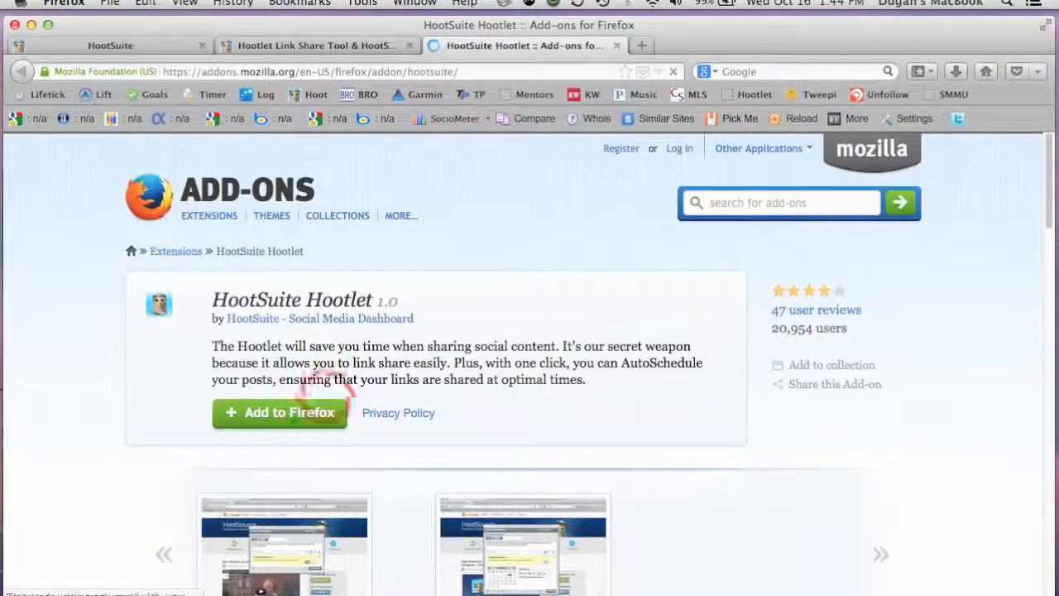
left_click(294, 412)
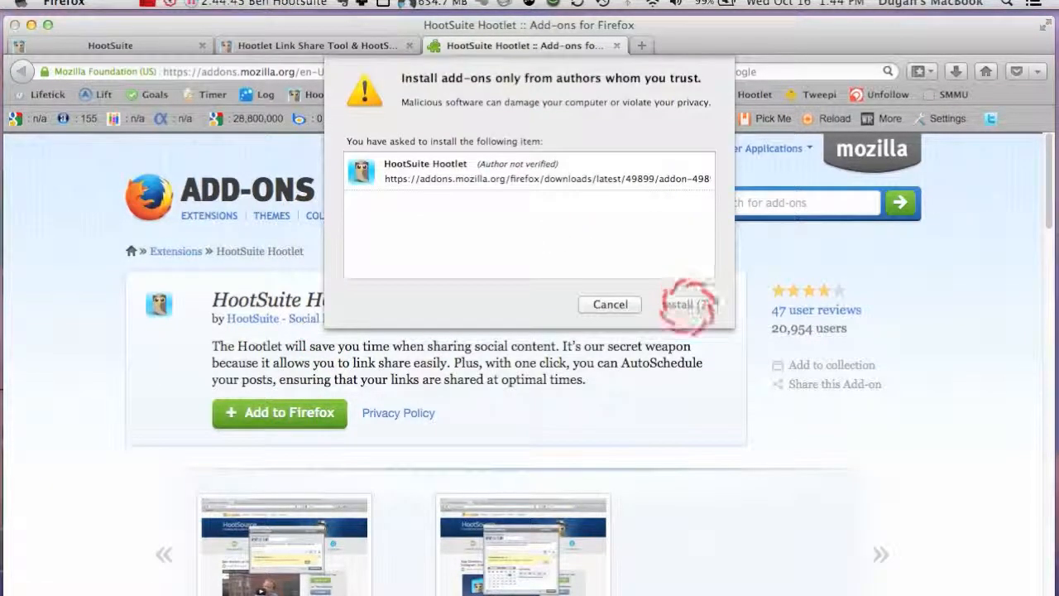
left_click(682, 304)
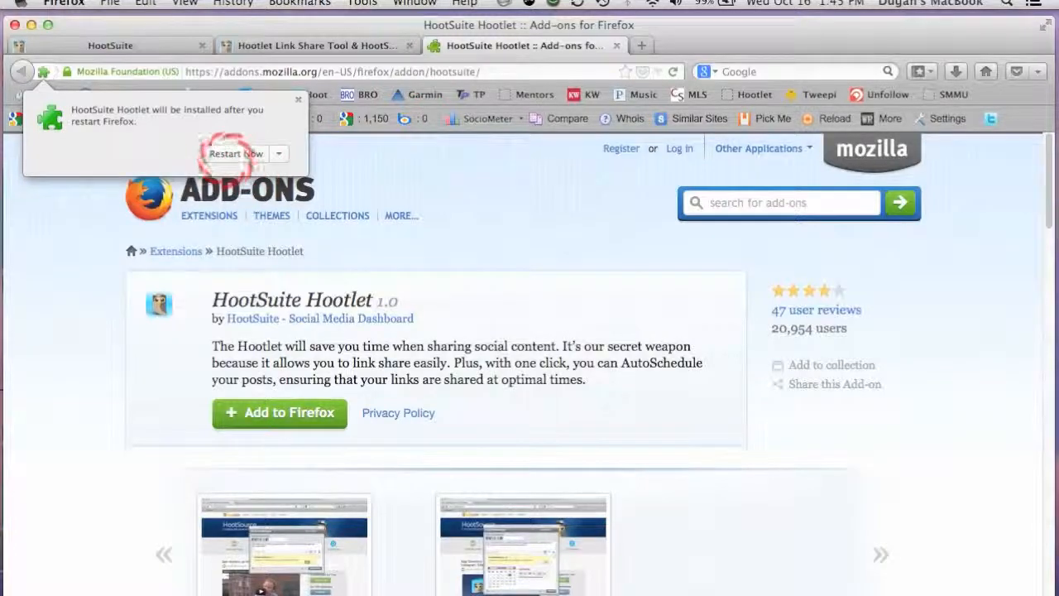
left_click(222, 152)
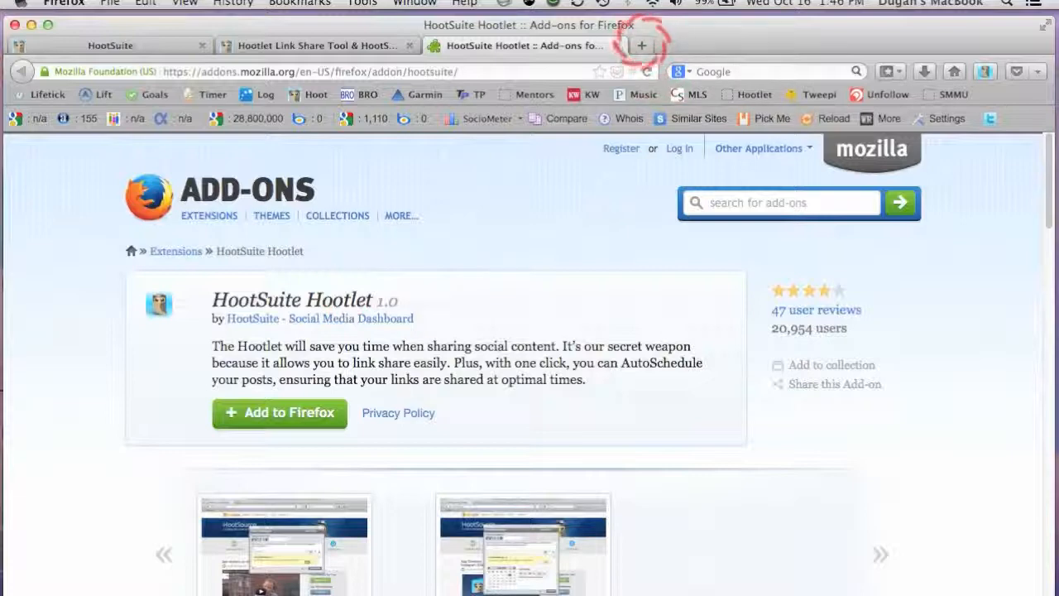
Open realtor.com in a new browser tab and go to its Advice section.
left_click(642, 46)
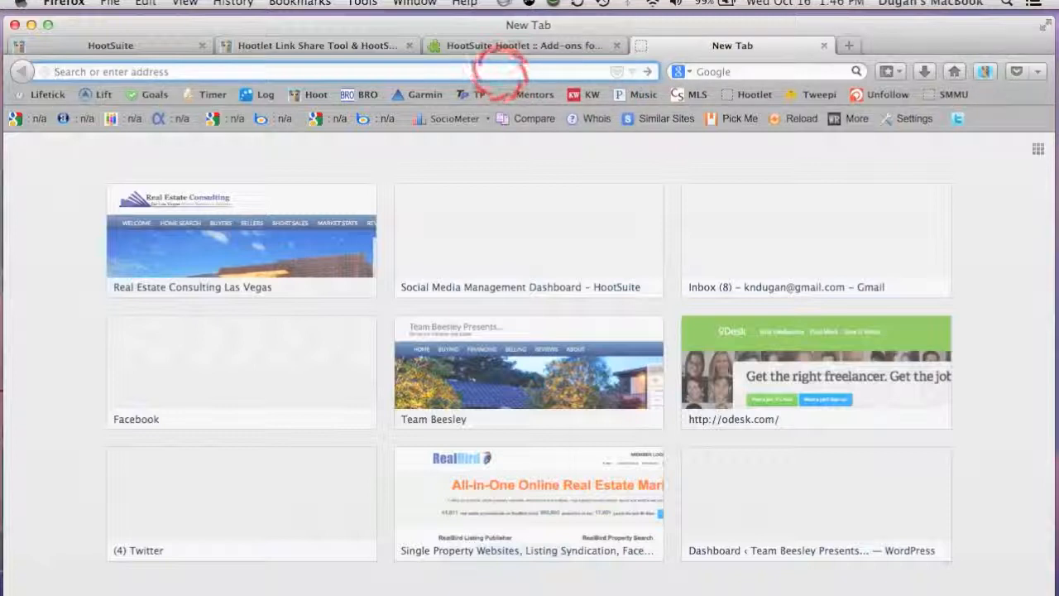
left_click(499, 73)
type("rea")
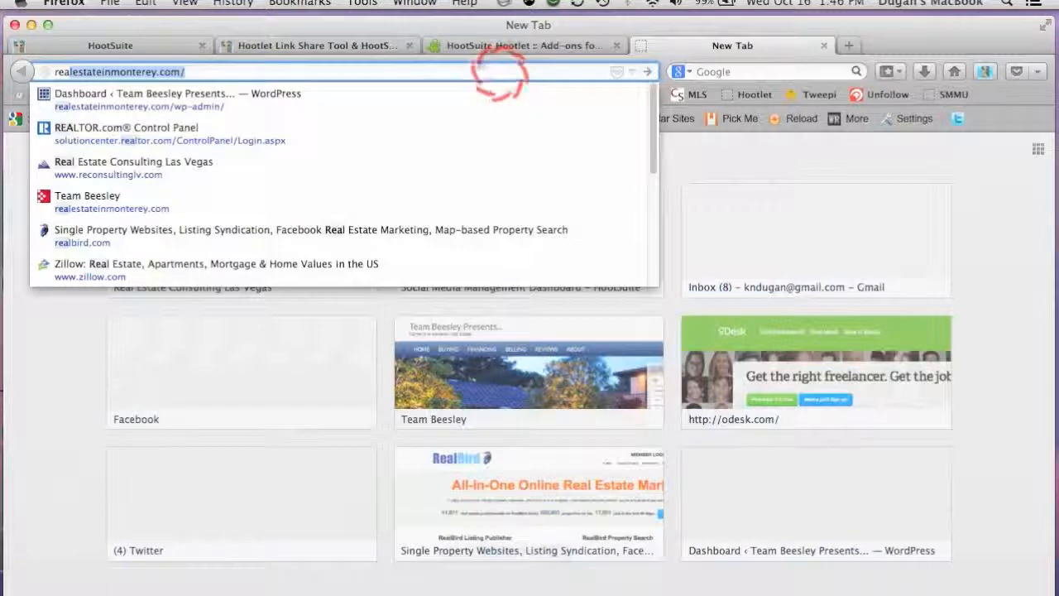
type("ltor")
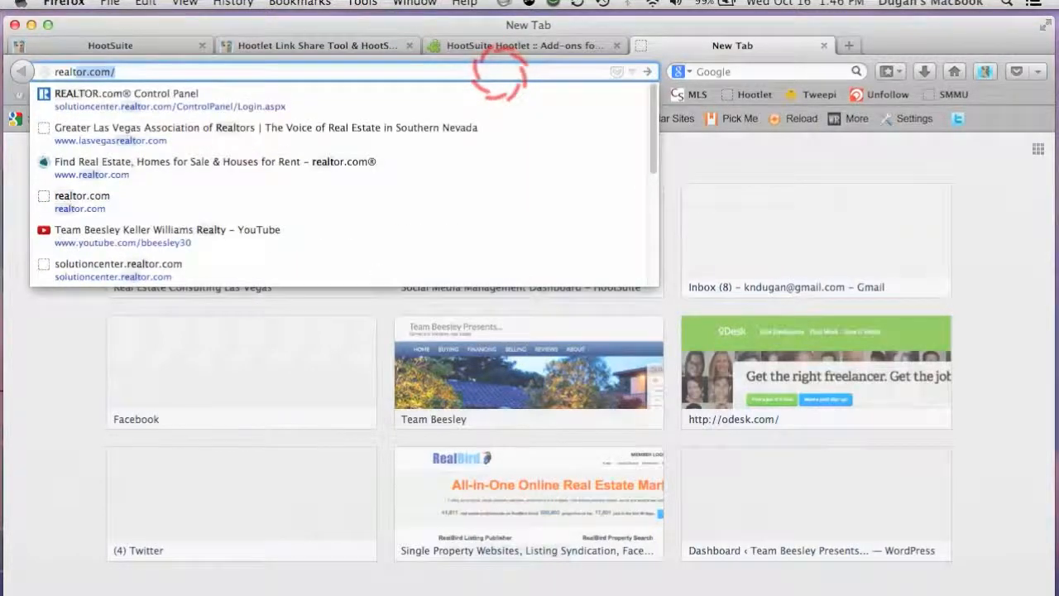
key("Return")
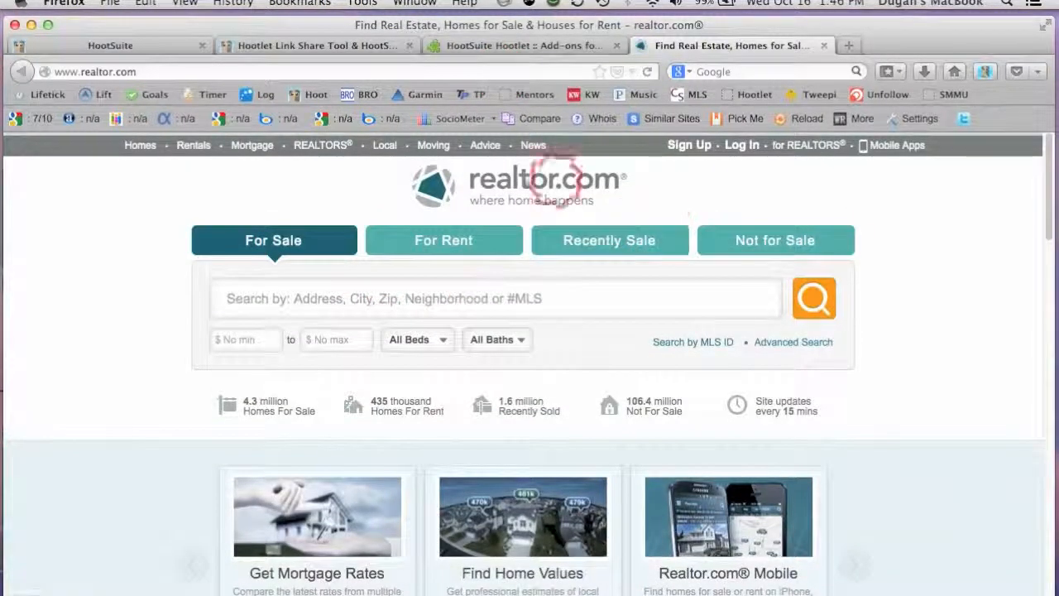
mouse_move(485, 147)
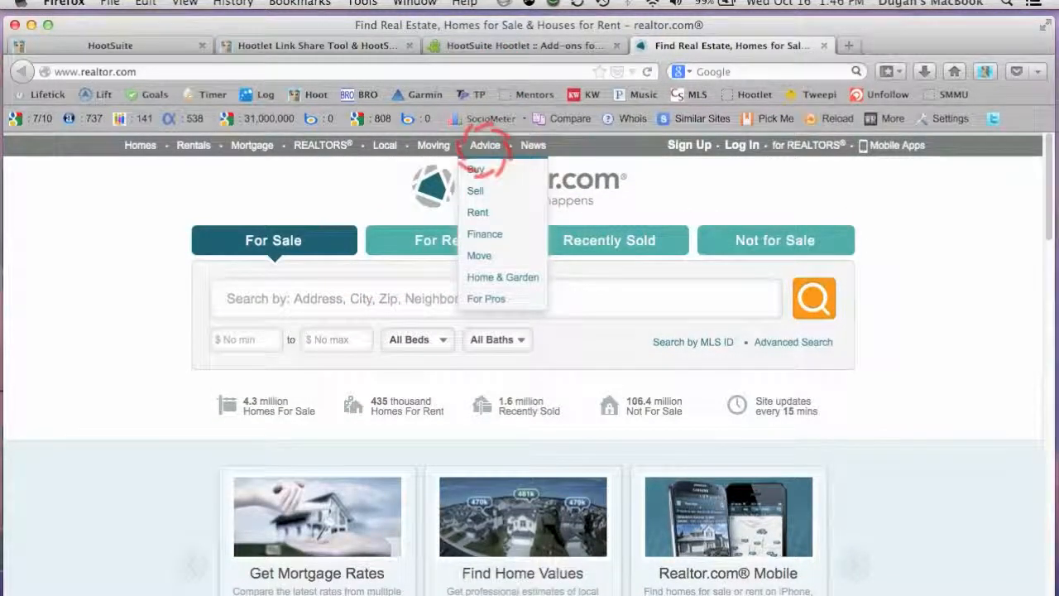
left_click(485, 146)
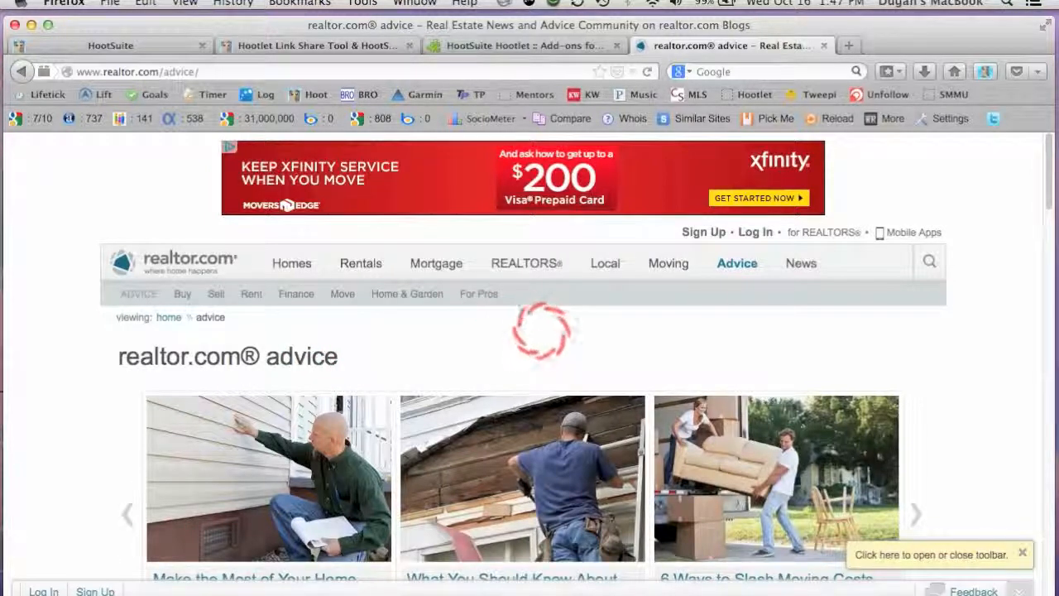
Find the article "What You Should Know About Buying a Fixer-Upper" among the recent posts and open it.
scroll(454, 346, "down", 3)
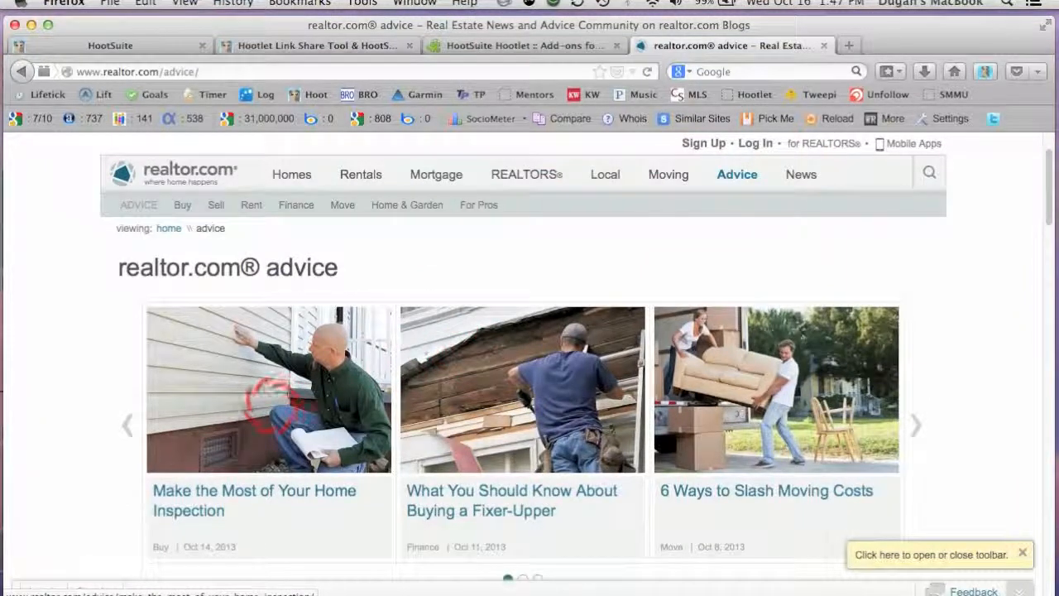
scroll(269, 403, "down", 2)
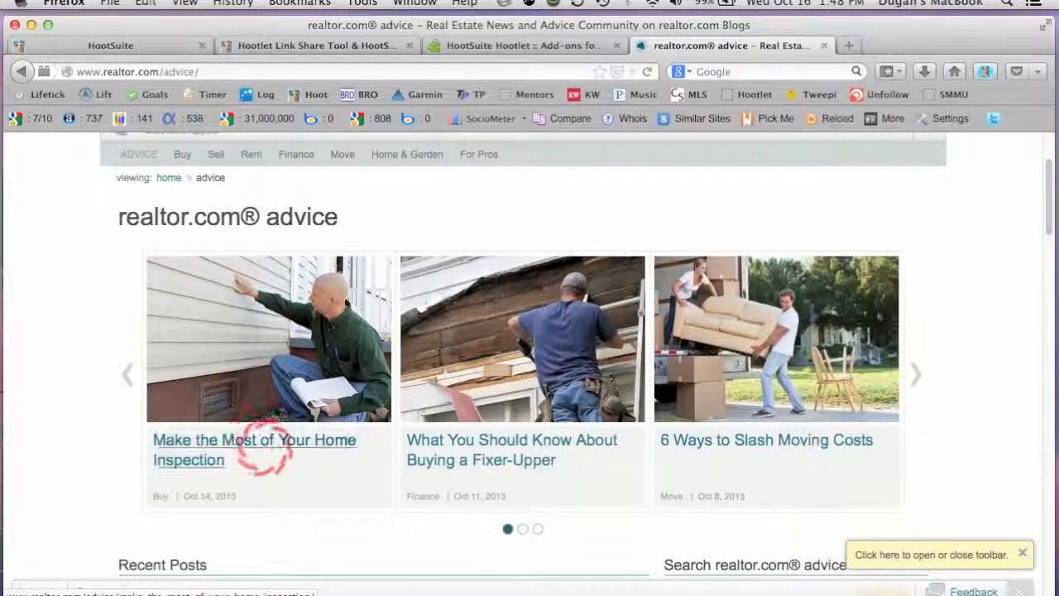
scroll(320, 472, "down", 2)
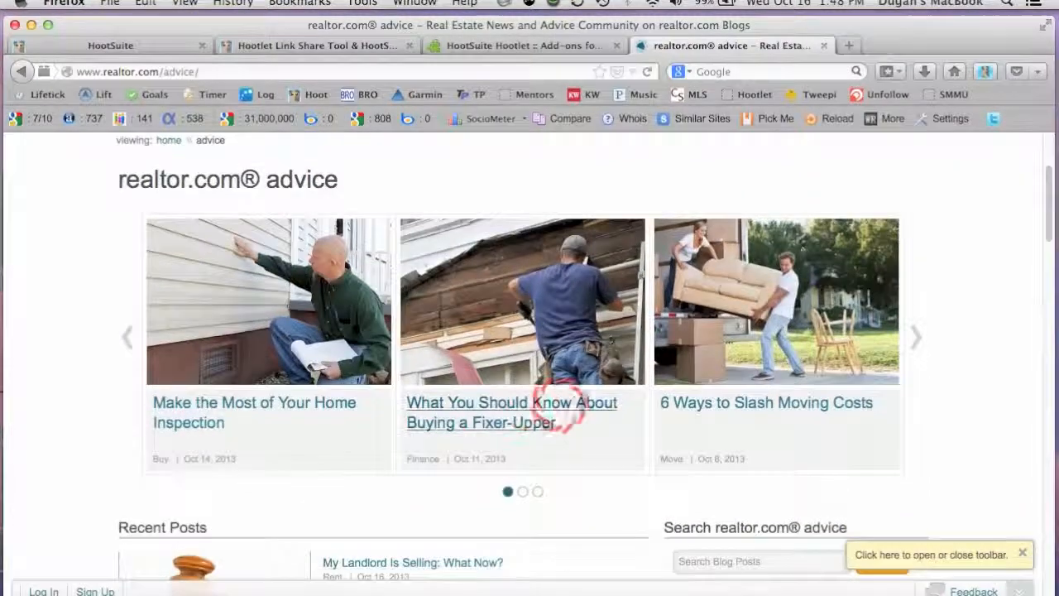
scroll(695, 434, "down", 5)
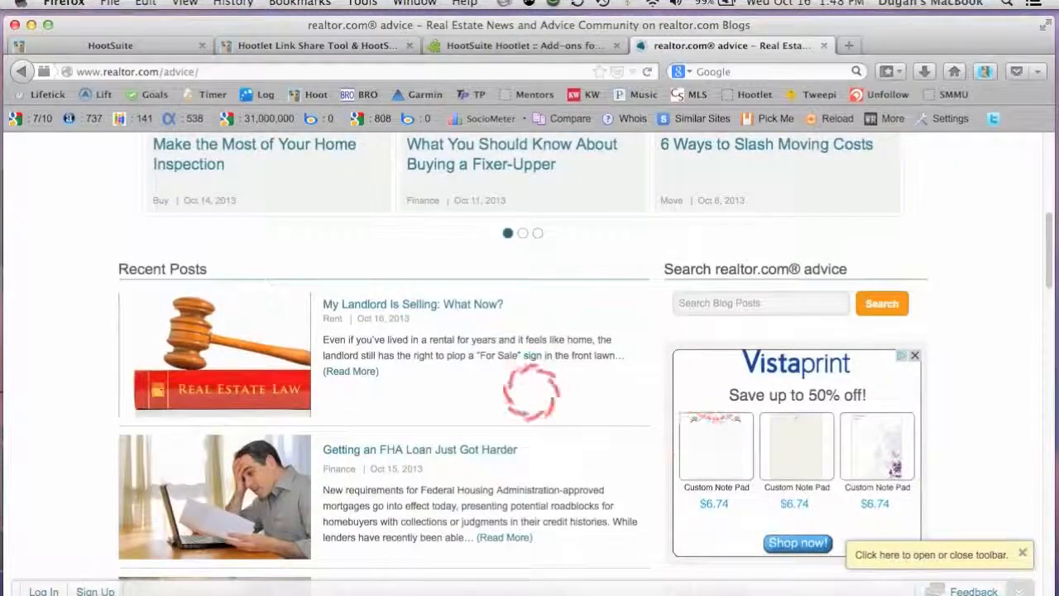
scroll(521, 390, "down", 5)
scroll(532, 406, "down", 4)
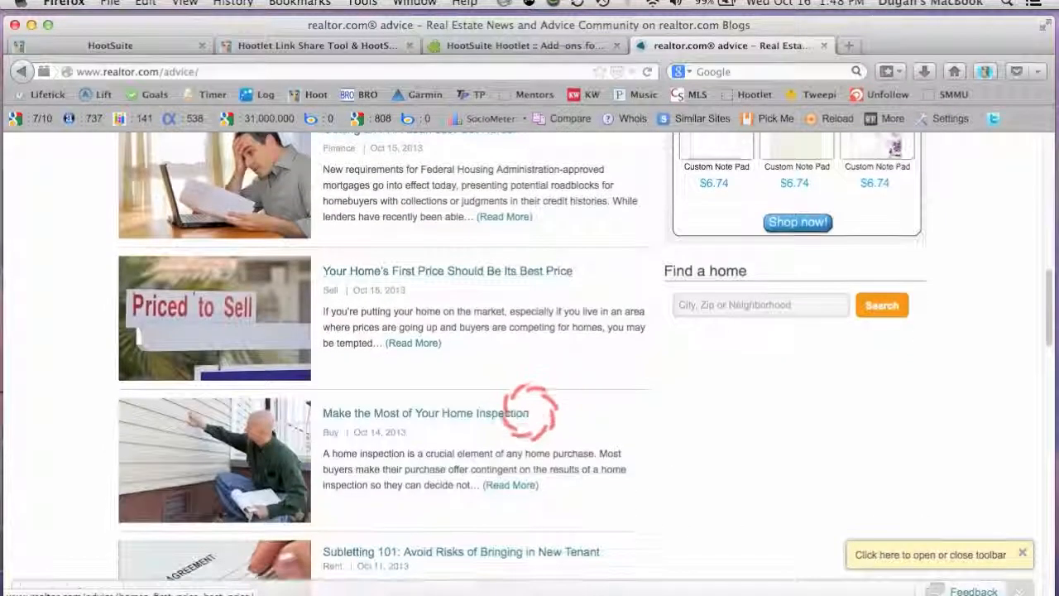
scroll(599, 369, "down", 1)
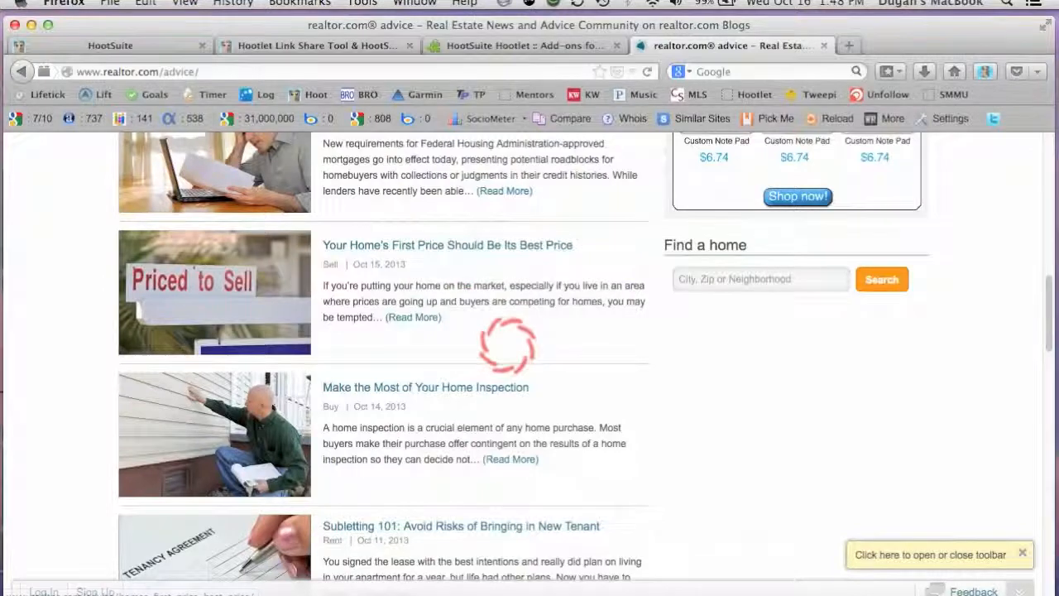
scroll(506, 346, "down", 5)
scroll(509, 402, "down", 5)
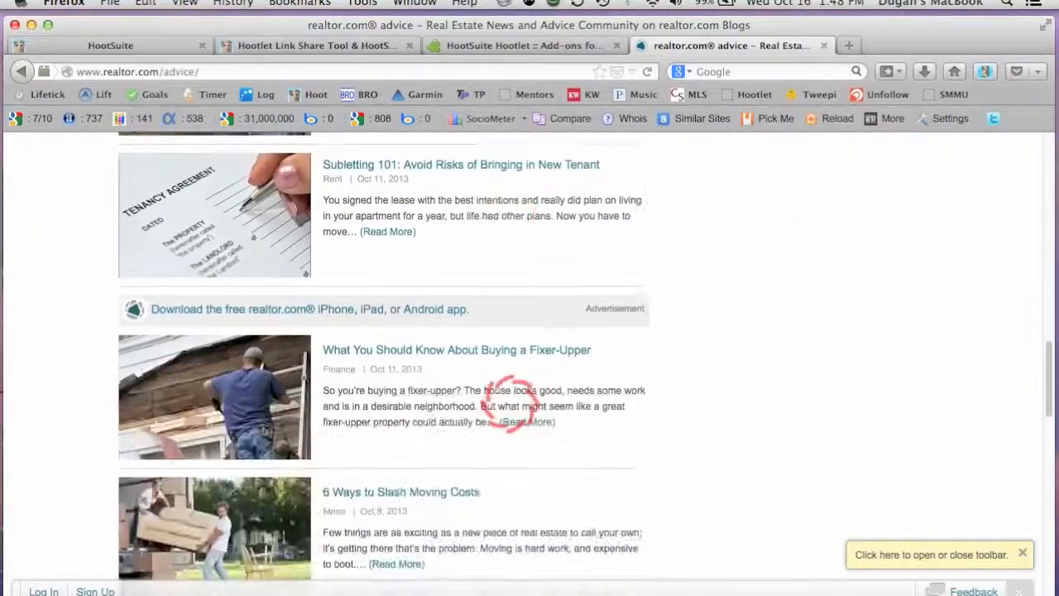
left_click(470, 348)
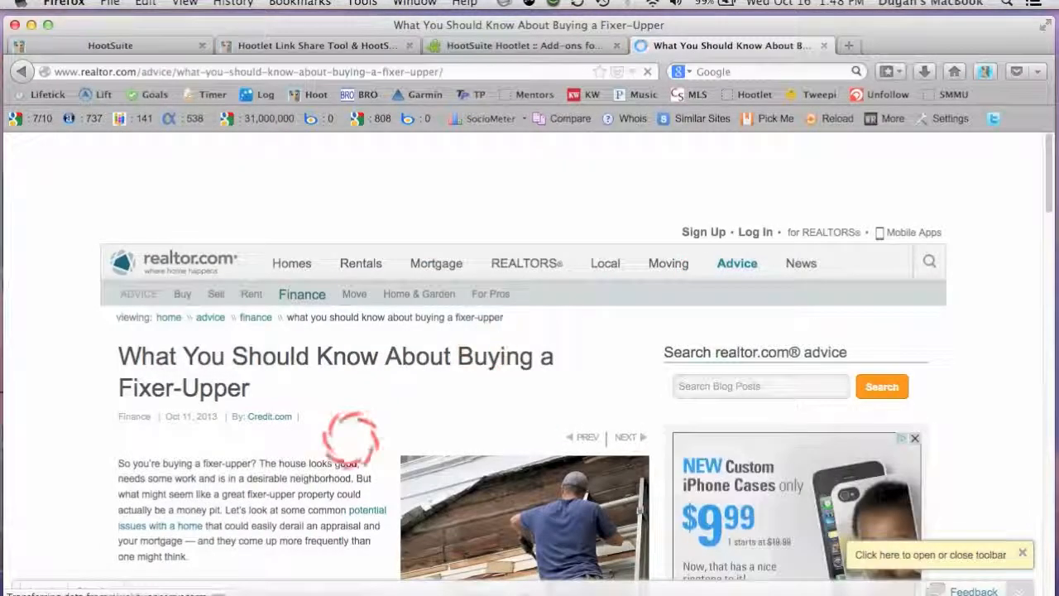
scroll(350, 431, "down", 5)
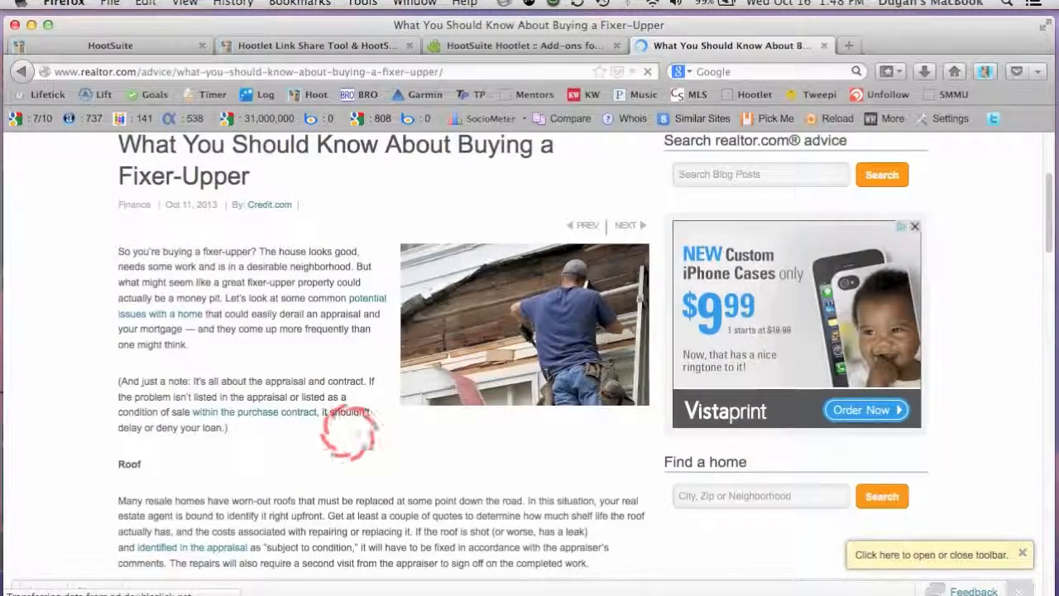
Dismiss the MemoryKeeper rating prompt and open a new Hootlet message for the fixer-upper article.
scroll(350, 431, "down", 10)
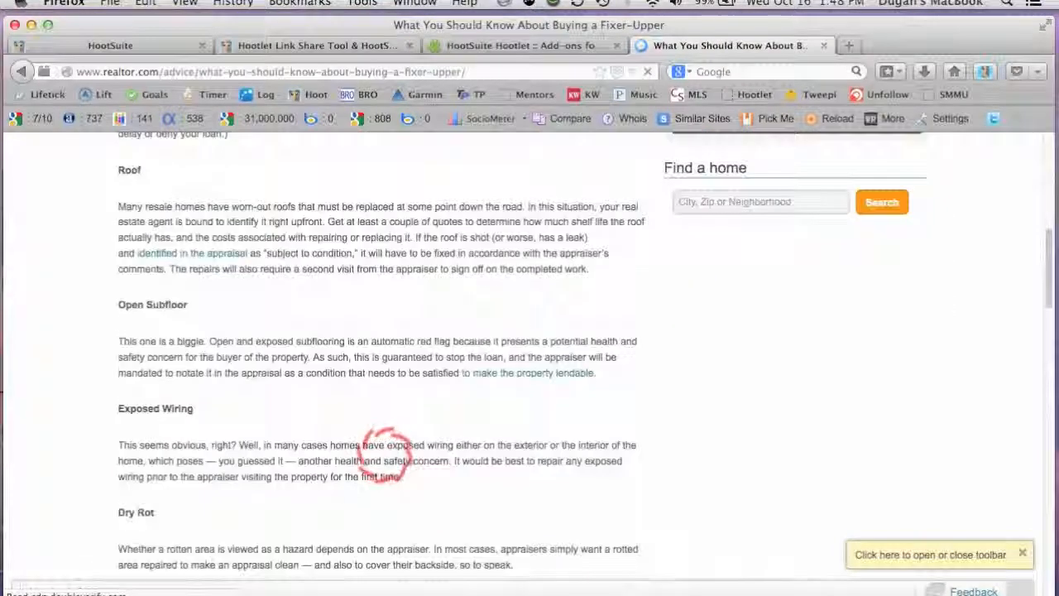
scroll(401, 410, "down", 4)
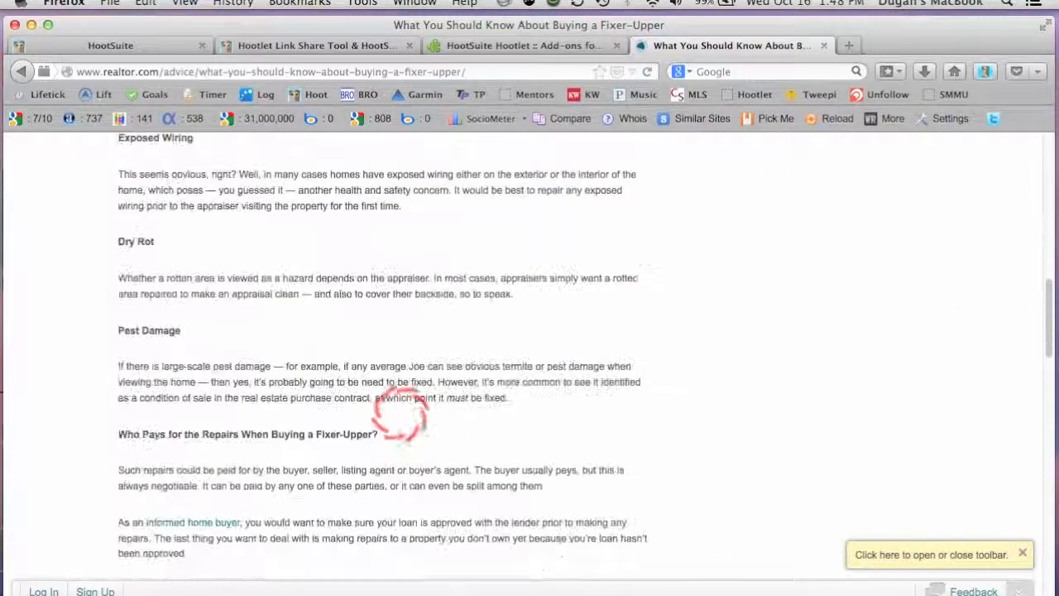
scroll(381, 315, "up", 8)
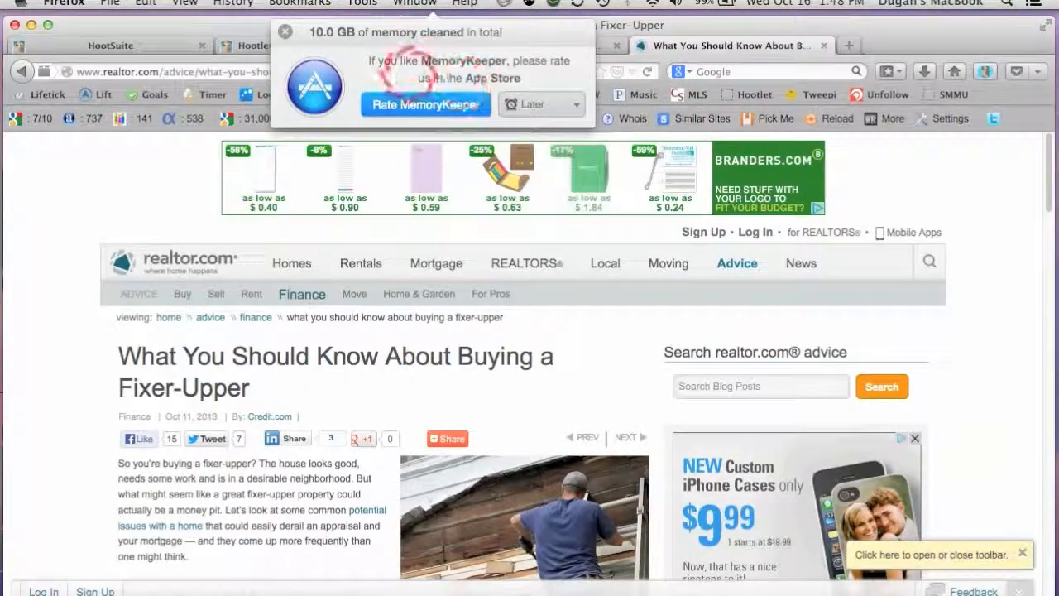
left_click(285, 31)
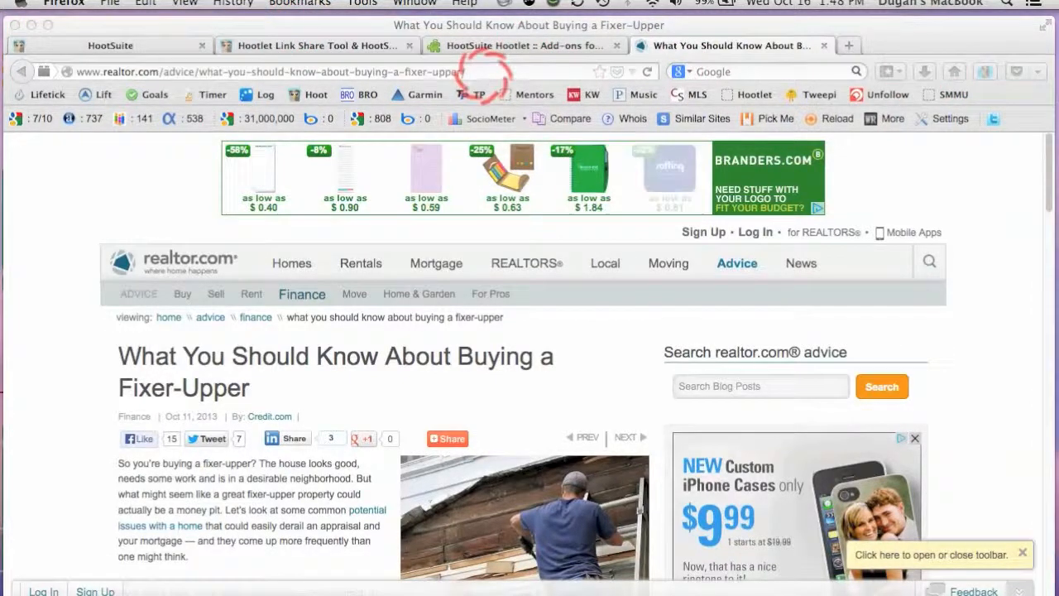
left_click(487, 72)
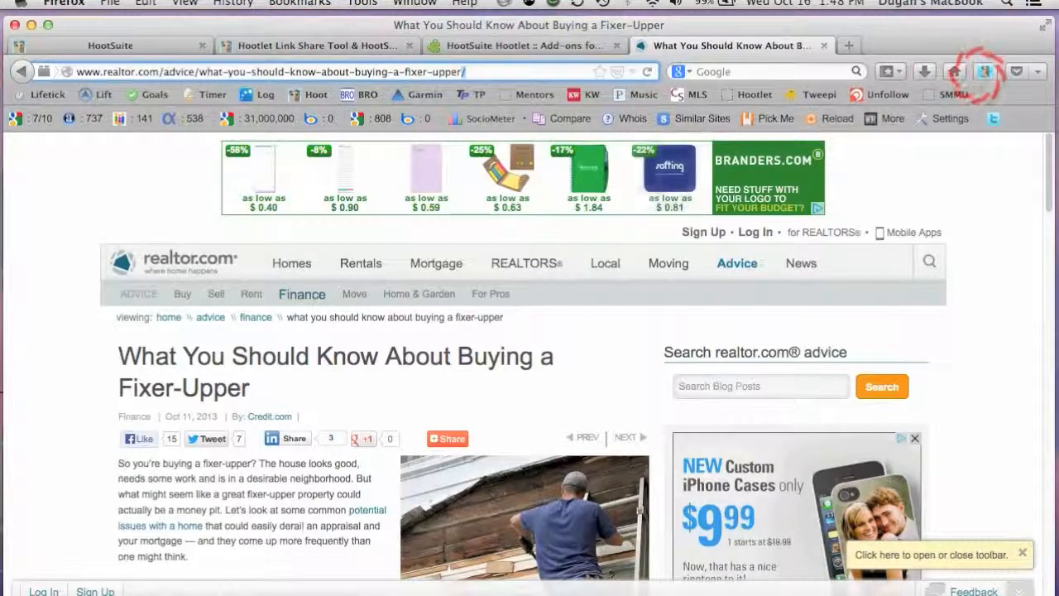
left_click(984, 72)
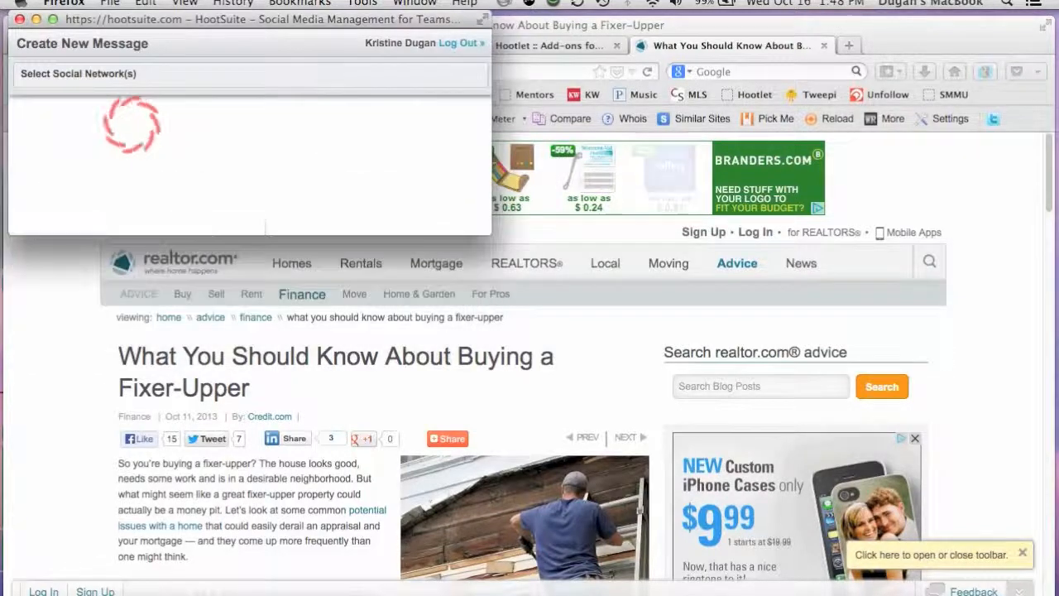
Select the REConsultingLV Twitter account, the Real Estate Consulting pages and the LinkedIn profile as the message's social networks.
left_click(107, 94)
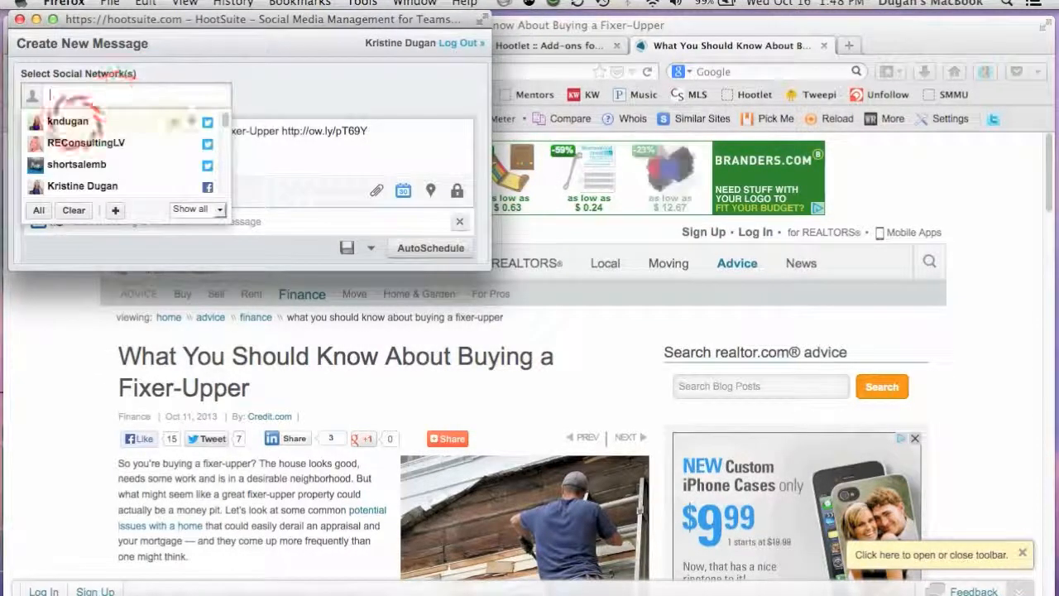
left_click(58, 143)
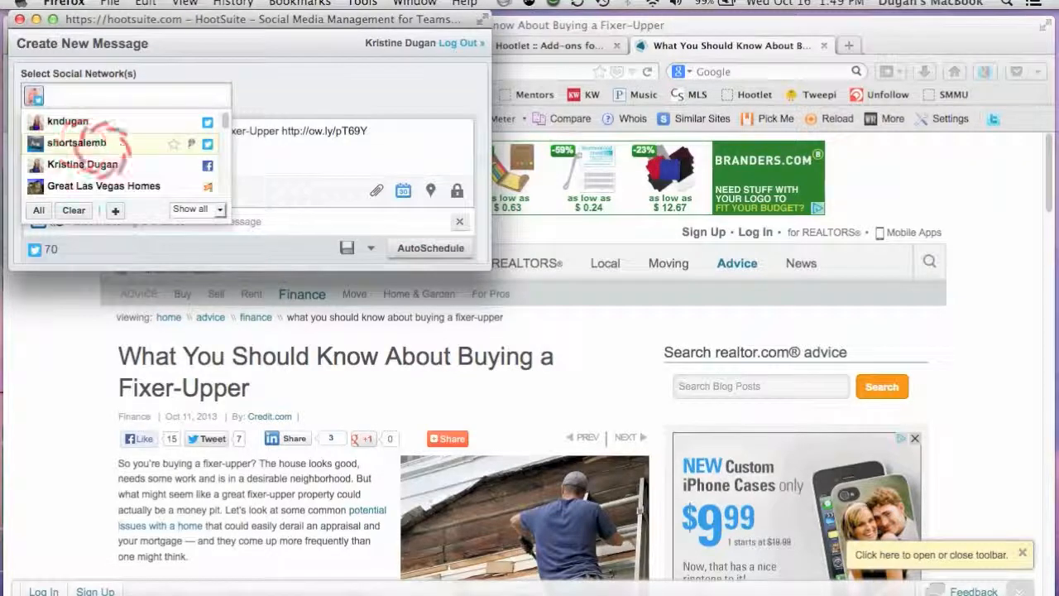
scroll(120, 157, "down", 3)
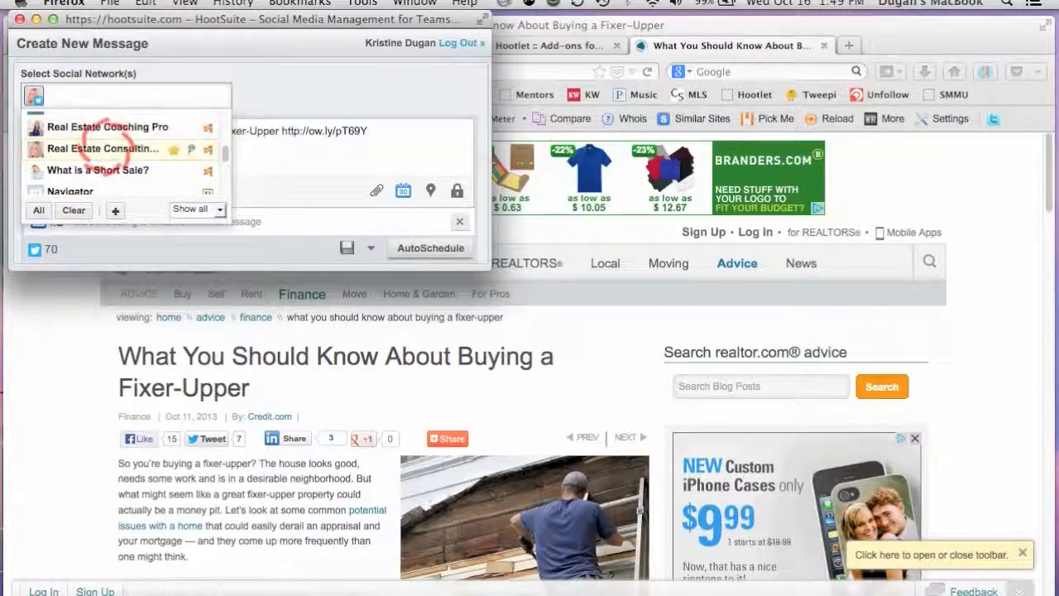
left_click(73, 148)
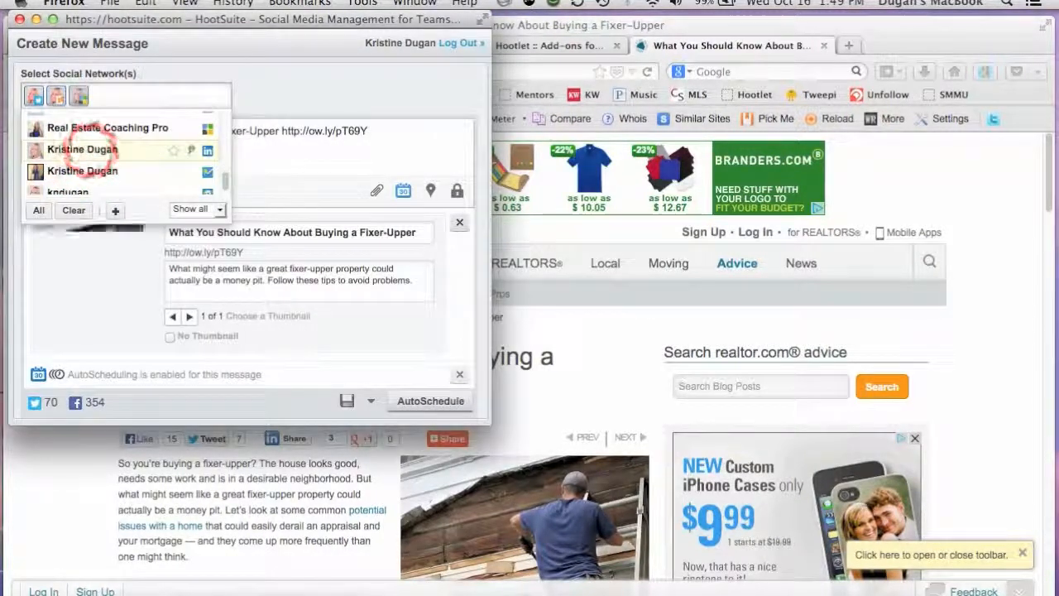
left_click(112, 151)
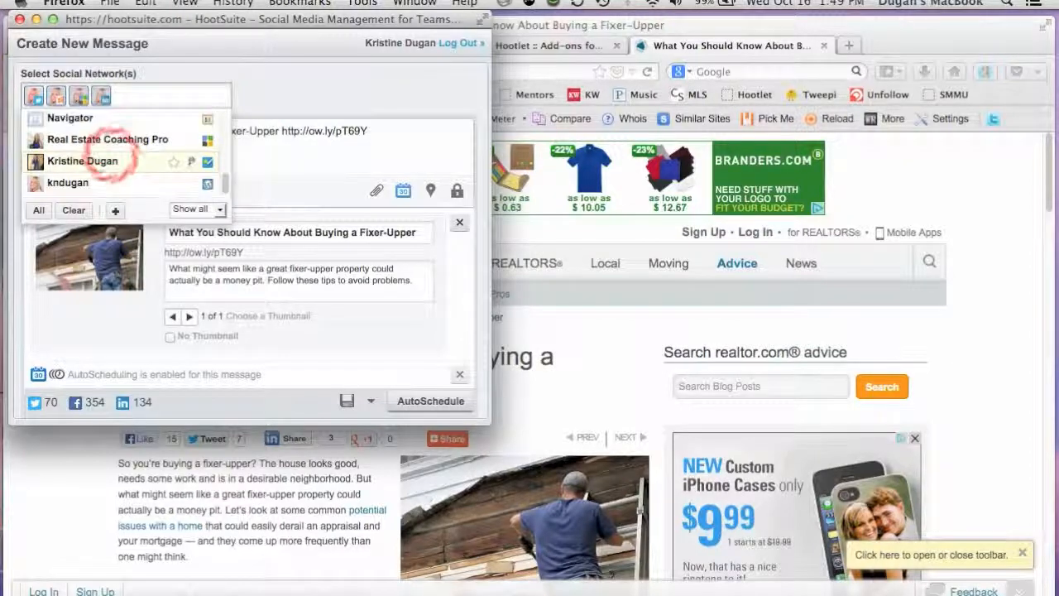
left_click(261, 93)
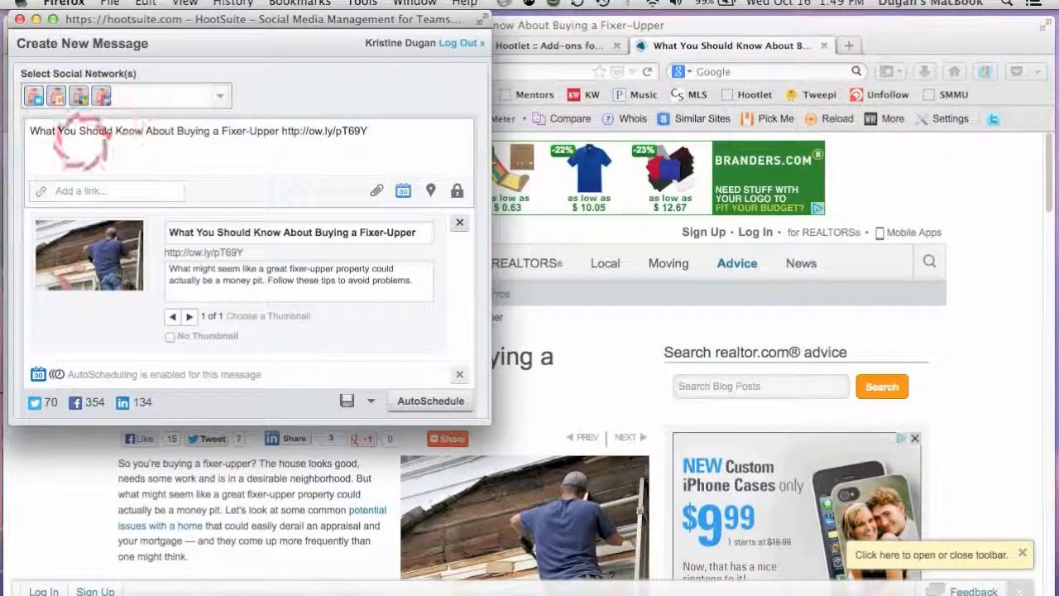
Add the hashtag #RealEstateTips between the article title and the shortened link in the message.
left_click_drag(38, 132, 234, 141)
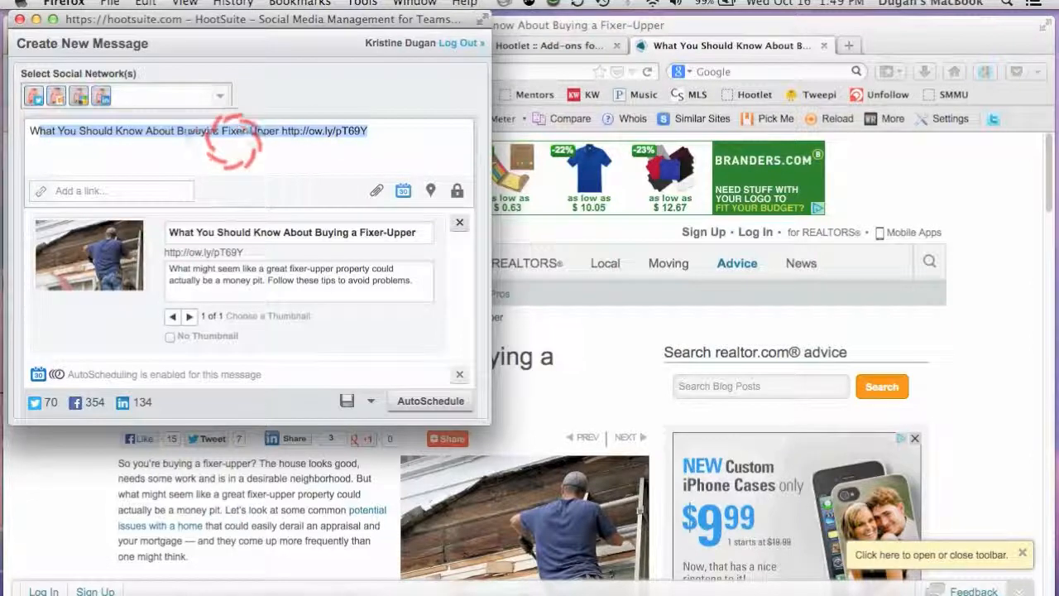
left_click(271, 149)
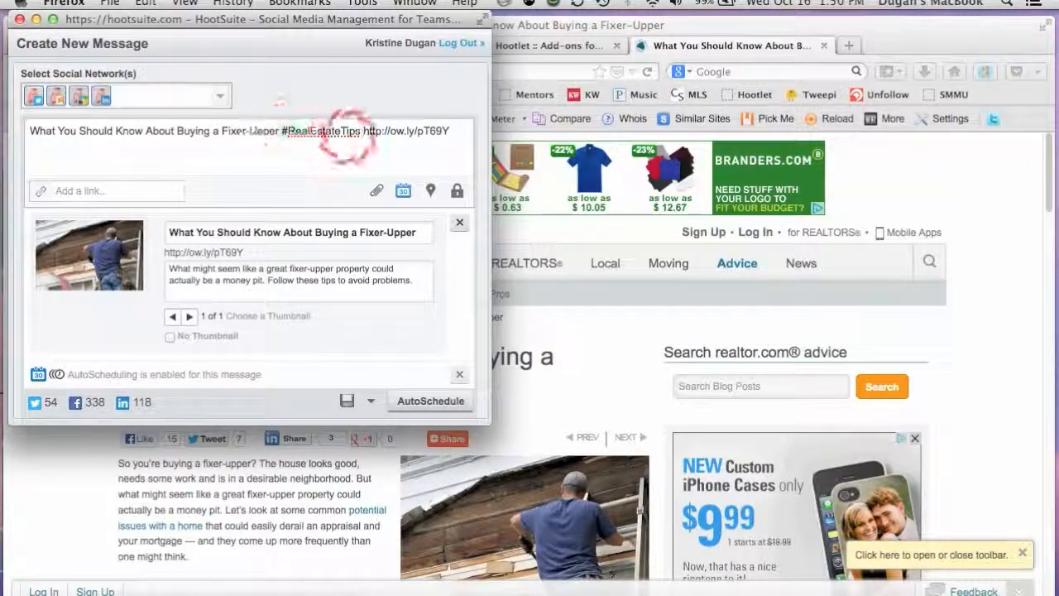
left_click_drag(281, 131, 350, 145)
left_click(359, 168)
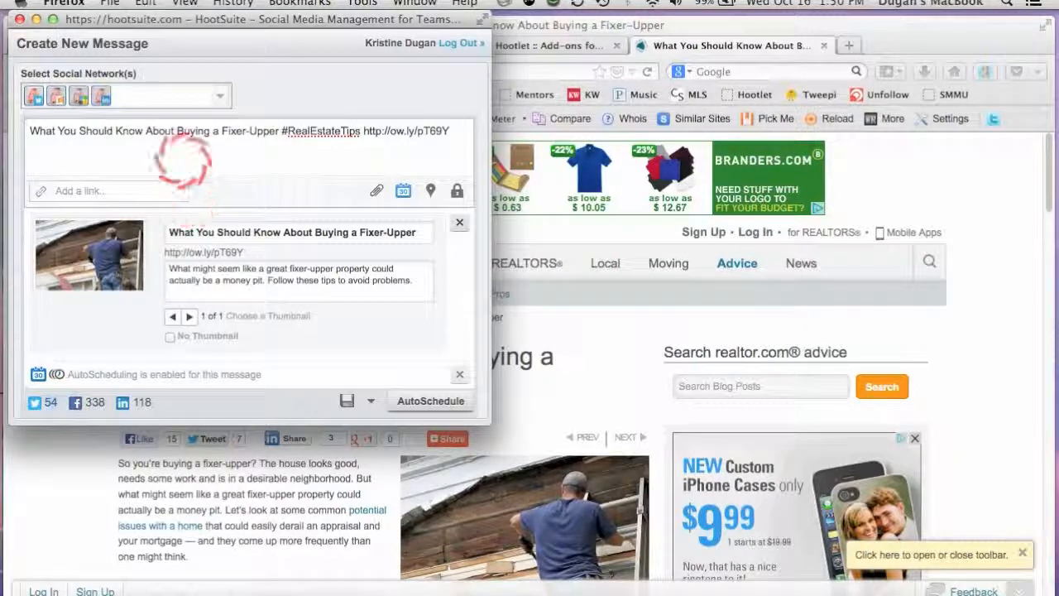
left_click_drag(171, 131, 224, 130)
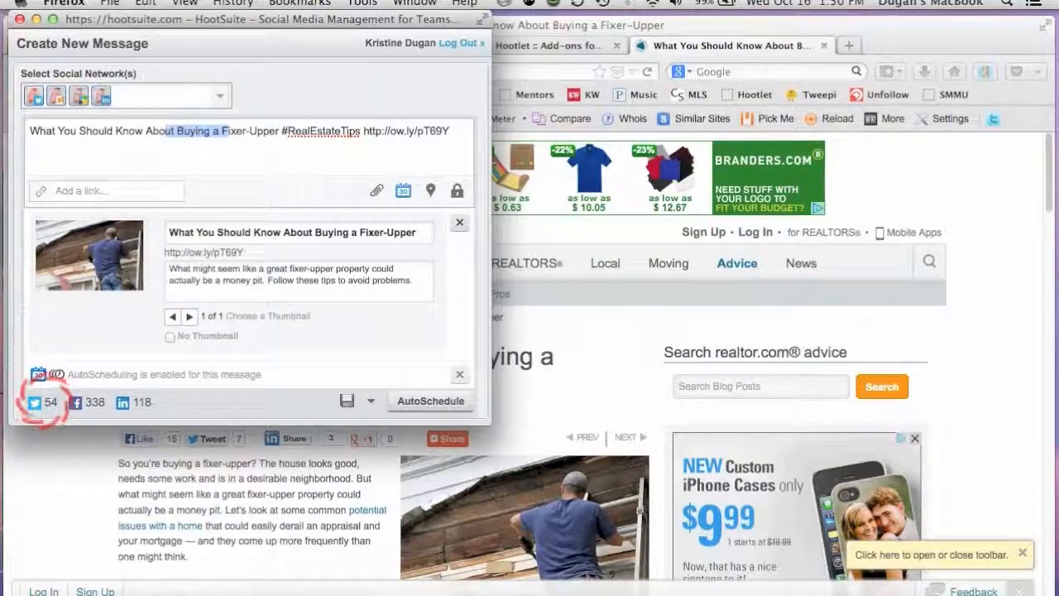
left_click(42, 404)
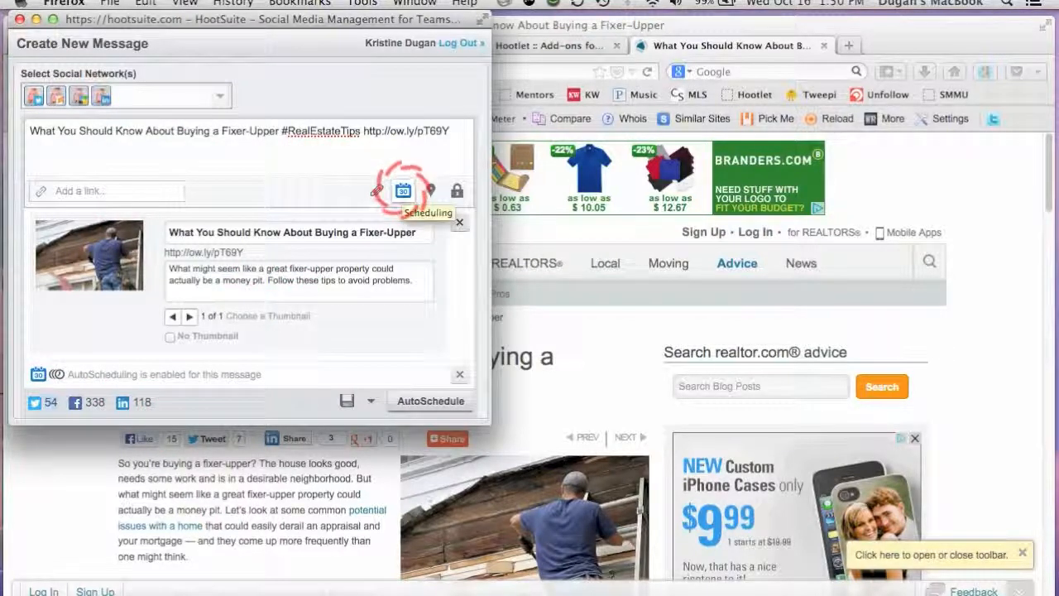
Turn off AutoSchedule for the message and set its send date to 2013-10-22.
left_click(403, 190)
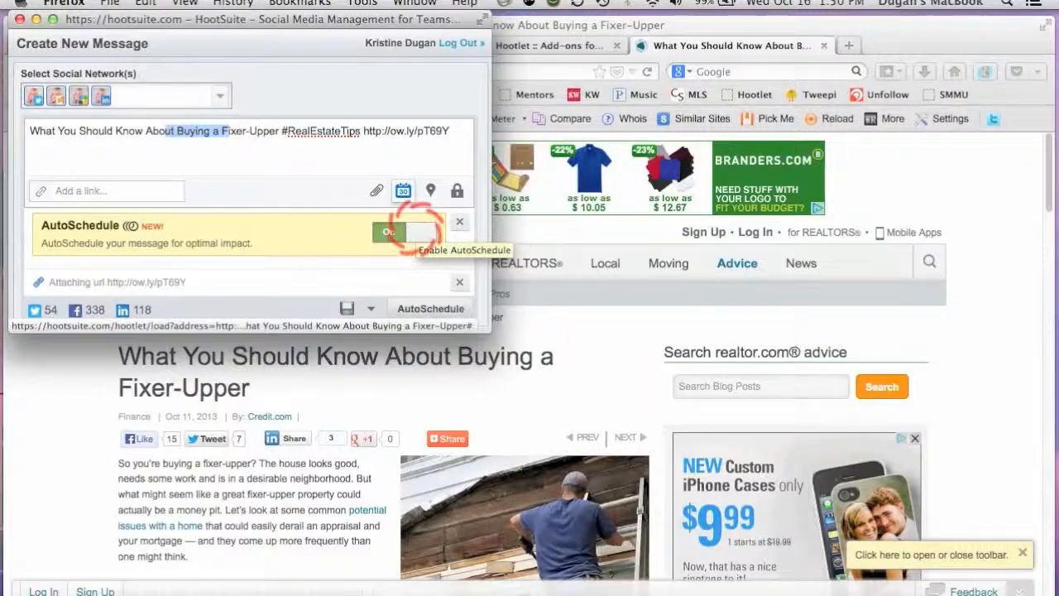
left_click(413, 230)
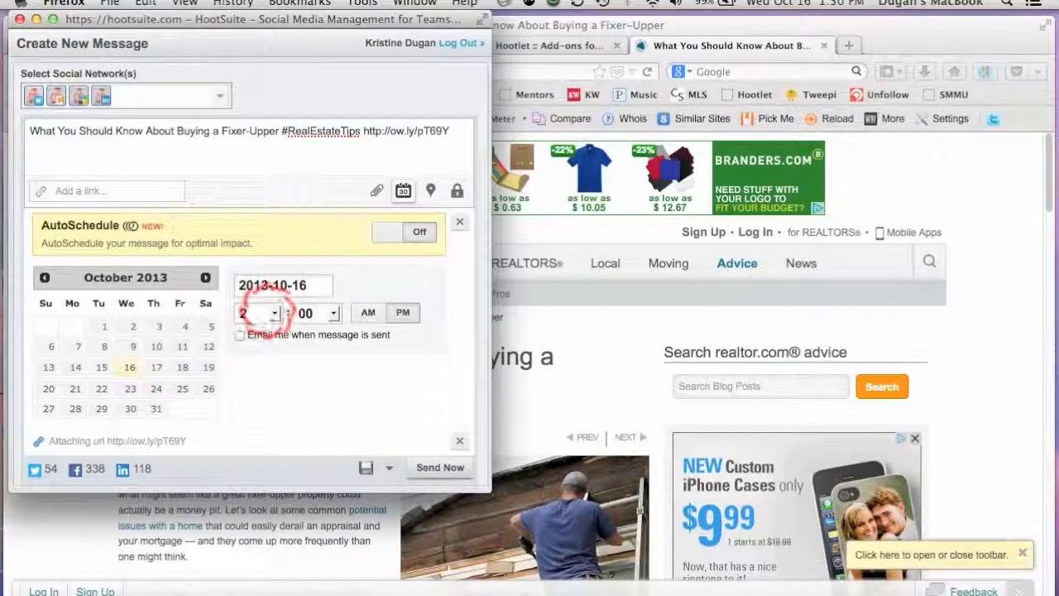
left_click(260, 312)
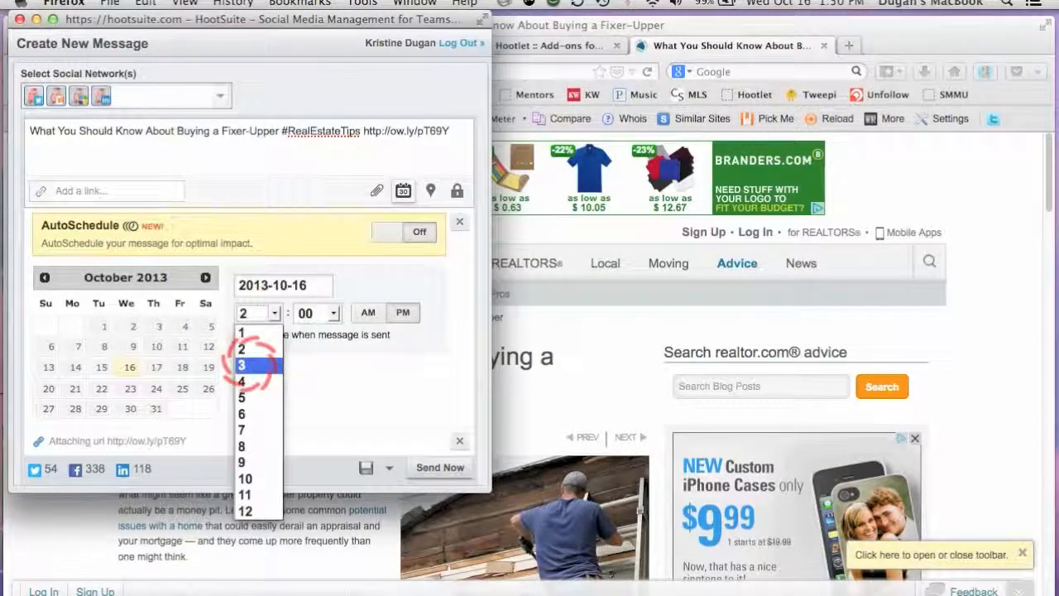
left_click(250, 349)
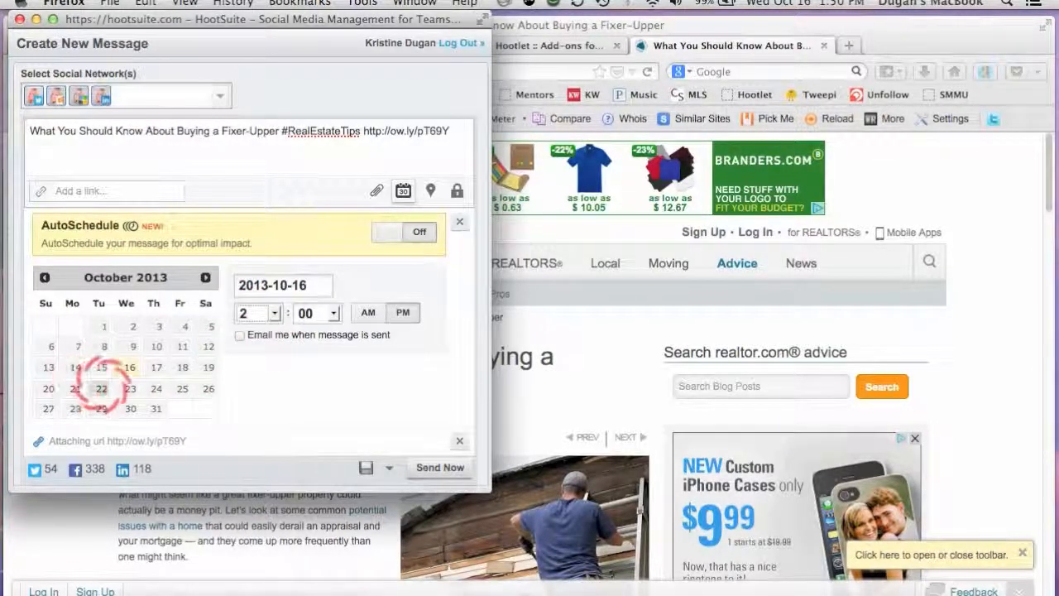
left_click(101, 388)
left_click(292, 285)
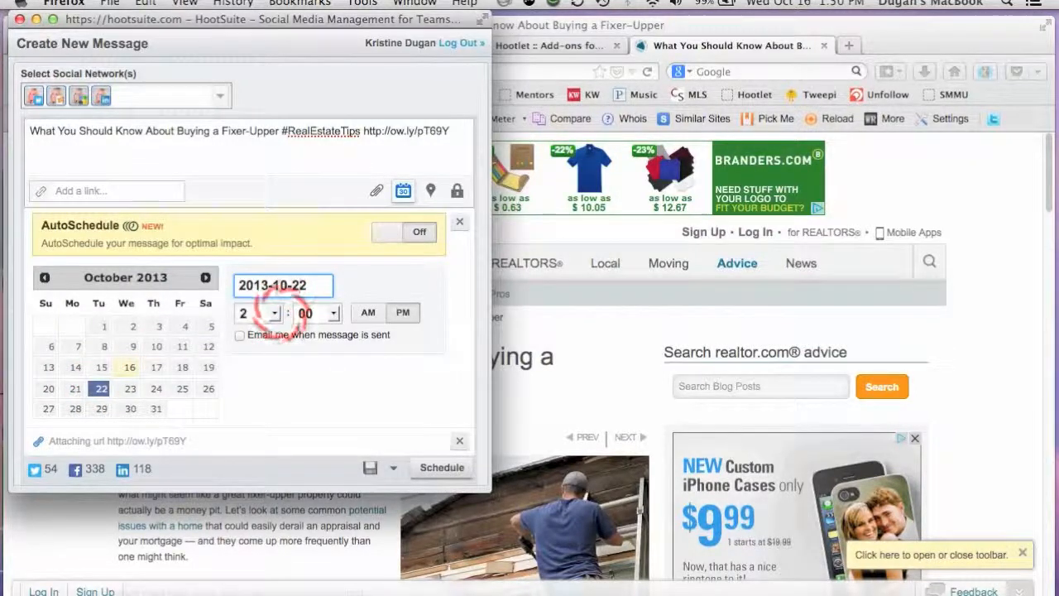
Set the send time to 9:00 AM and schedule the message.
left_click(274, 313)
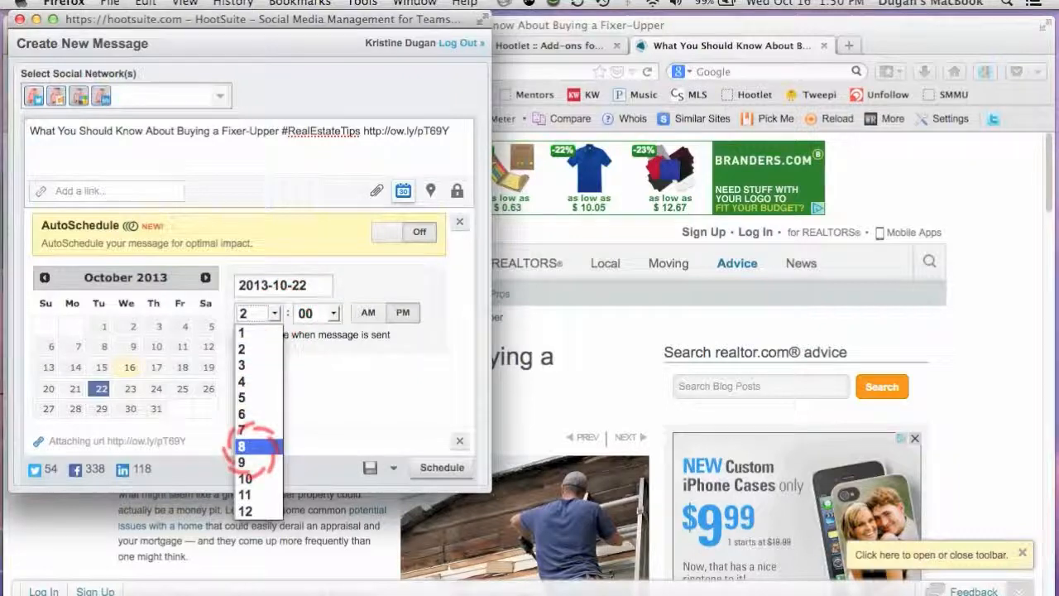
left_click(250, 463)
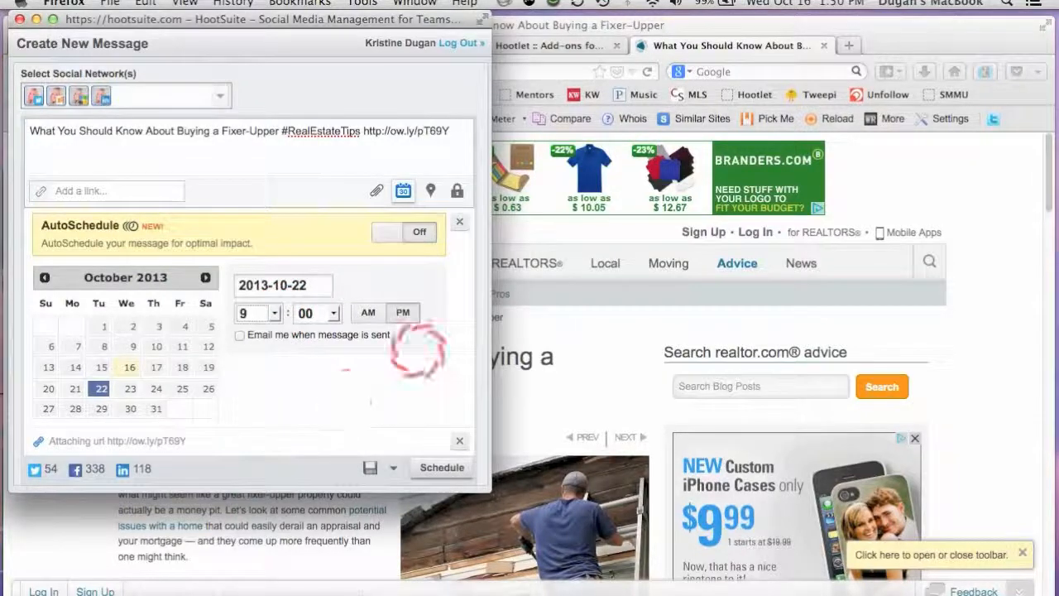
left_click(368, 312)
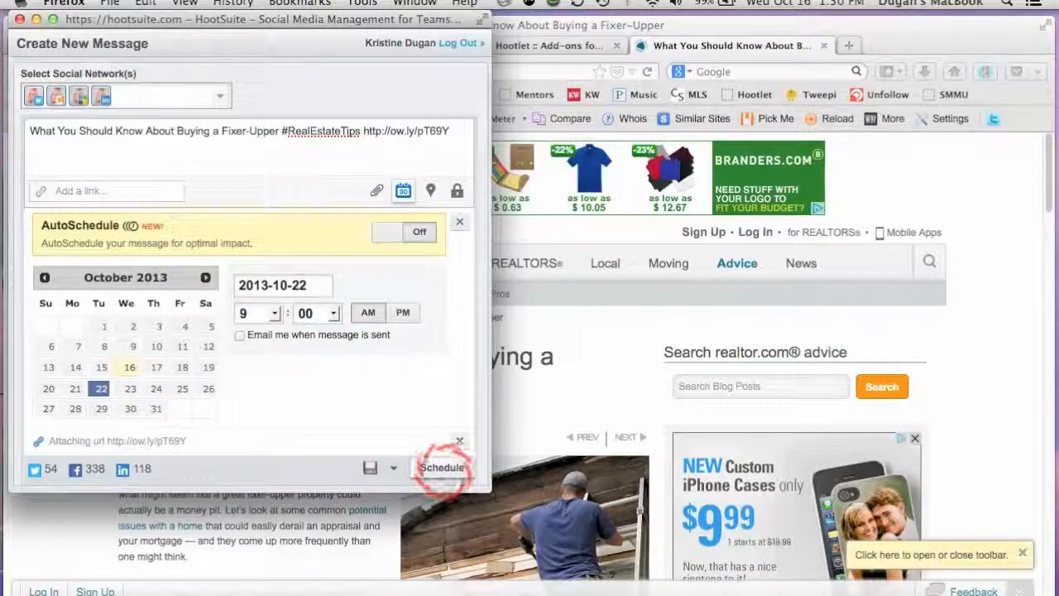
left_click(440, 467)
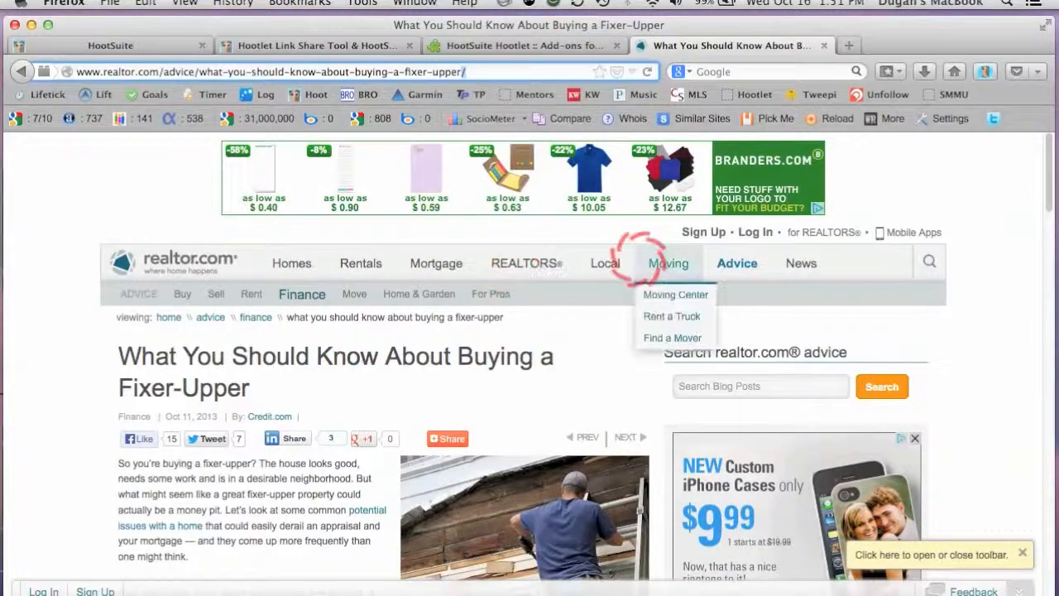
Open the Celebrity Real Estate section of realtor.com's News.
mouse_move(509, 266)
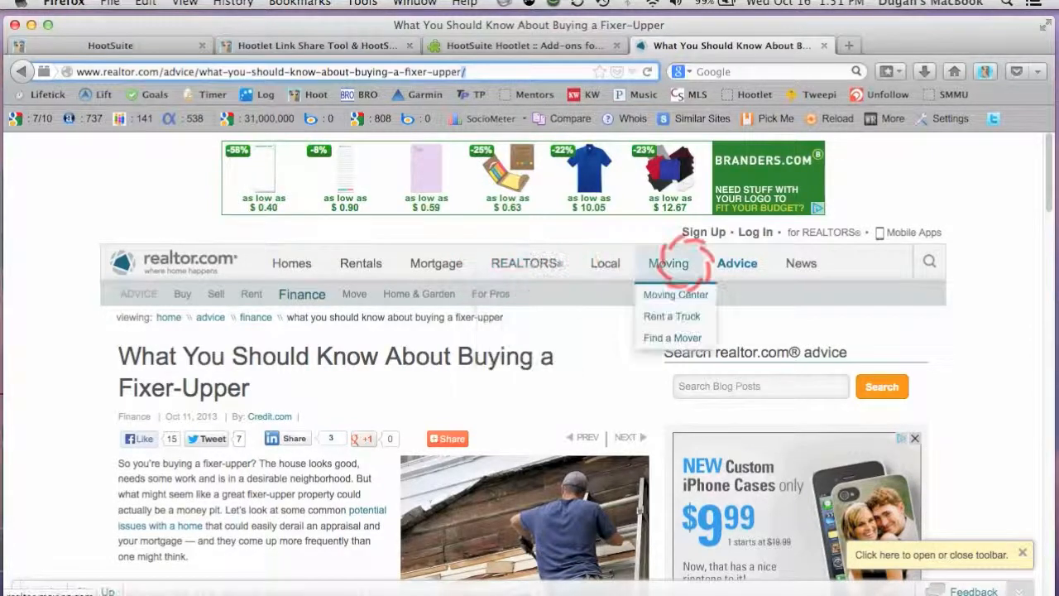
mouse_move(728, 268)
mouse_move(798, 270)
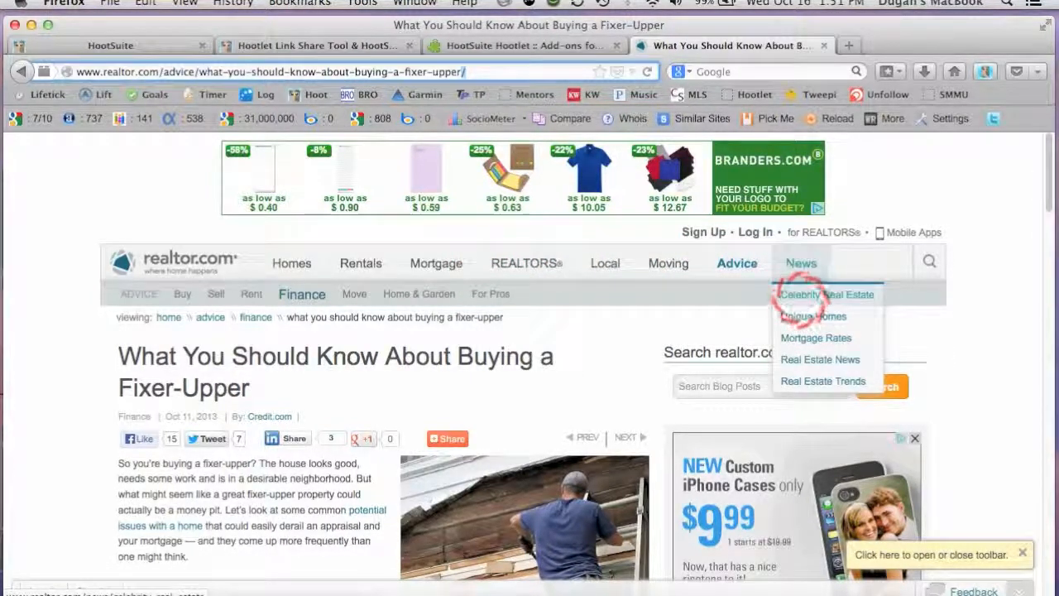
left_click(798, 298)
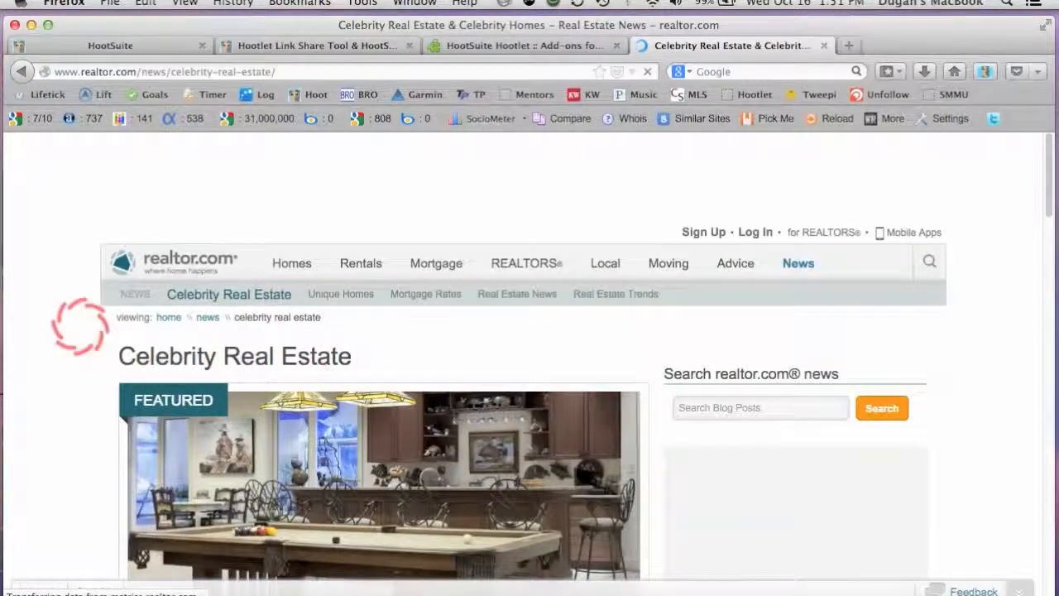
Look through the Celebrity Real Estate articles for another story worth sharing.
scroll(95, 346, "down", 4)
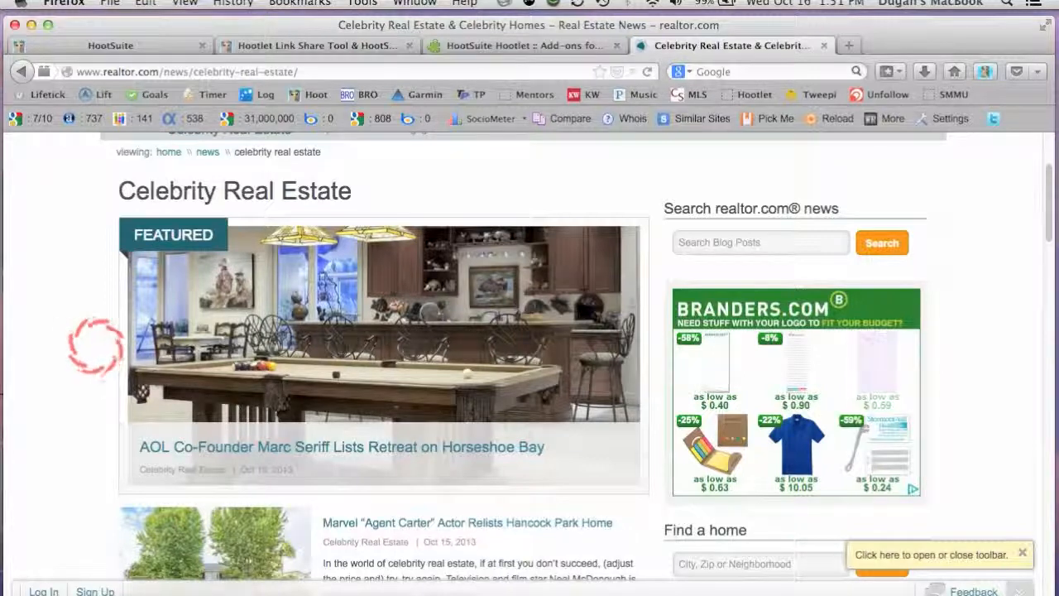
scroll(95, 391, "down", 5)
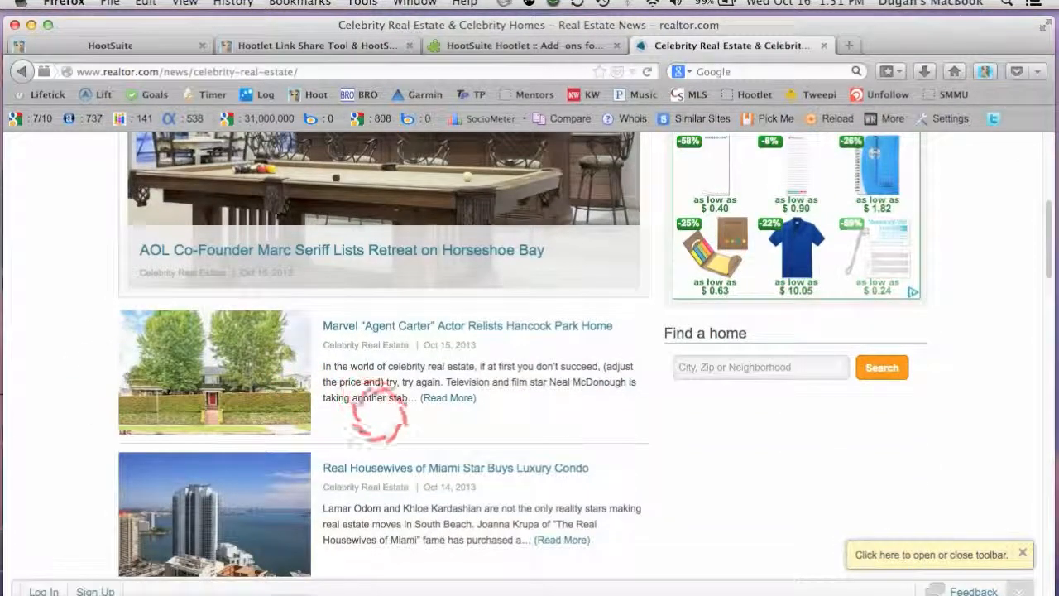
scroll(440, 420, "down", 2)
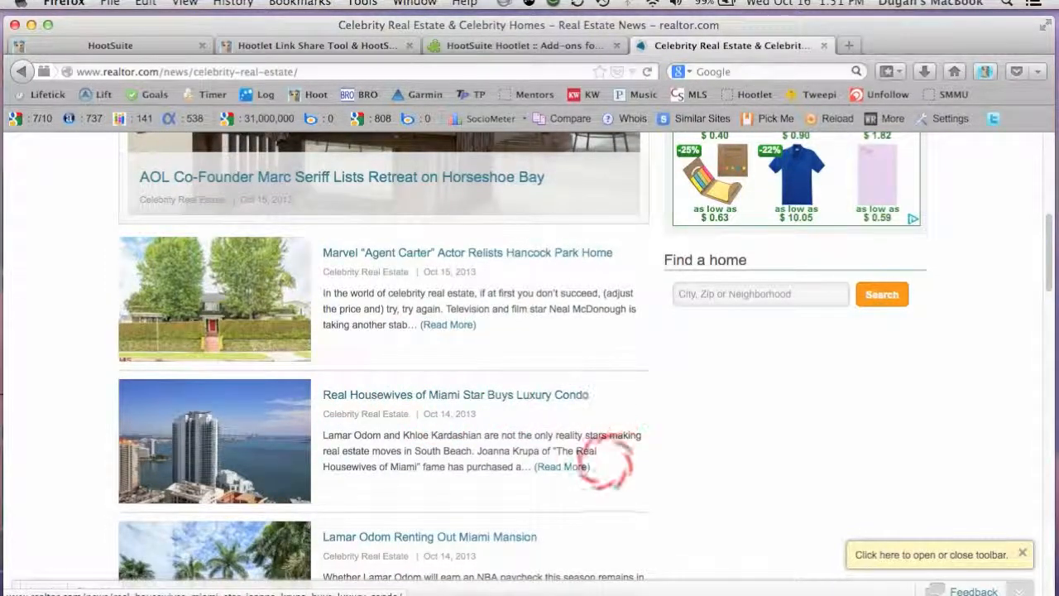
scroll(547, 439, "down", 4)
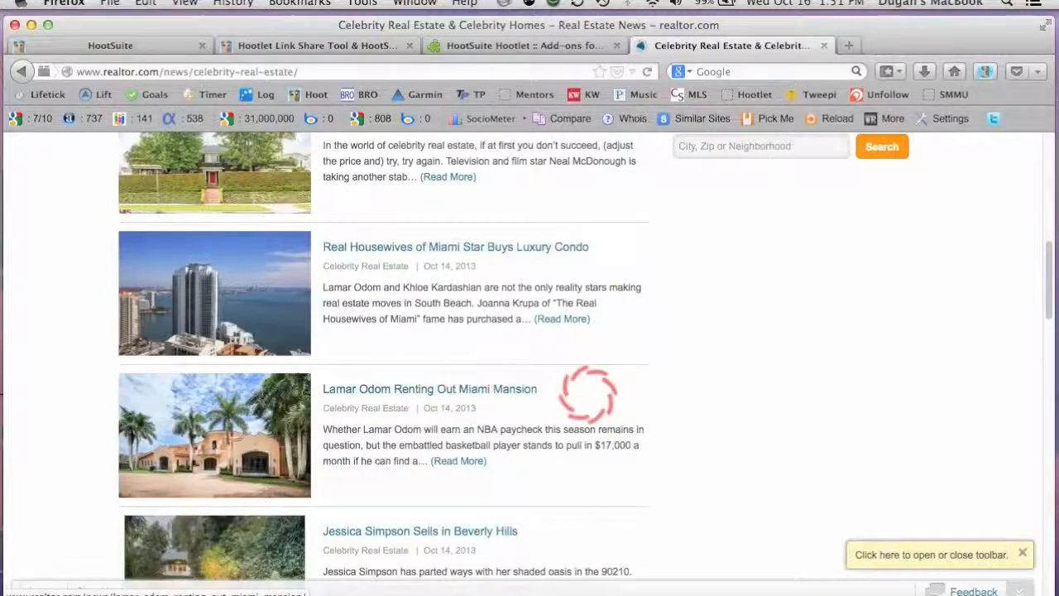
scroll(596, 395, "down", 1)
scroll(608, 399, "down", 1)
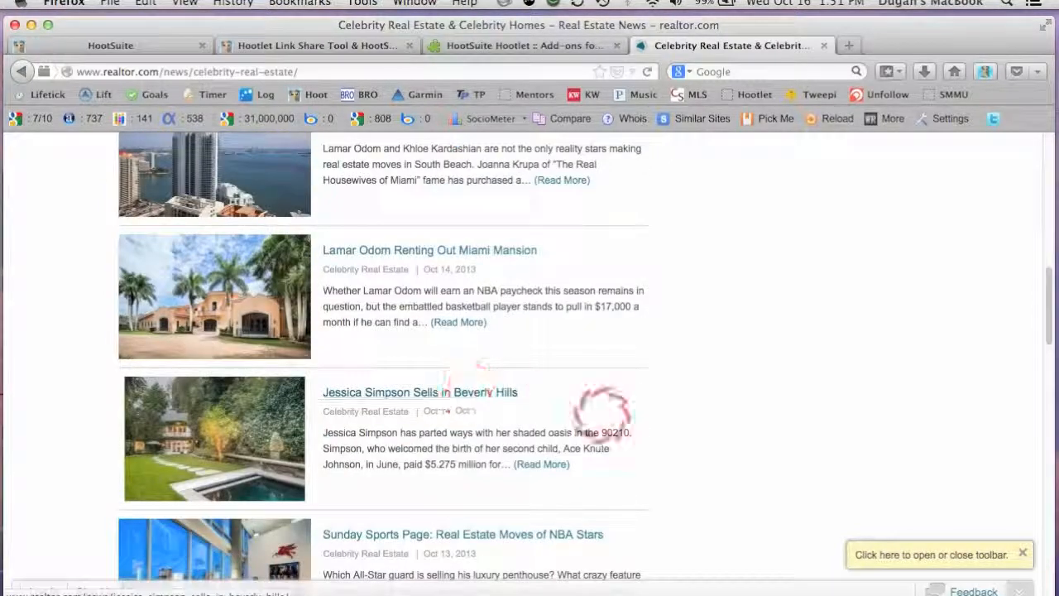
scroll(497, 389, "down", 3)
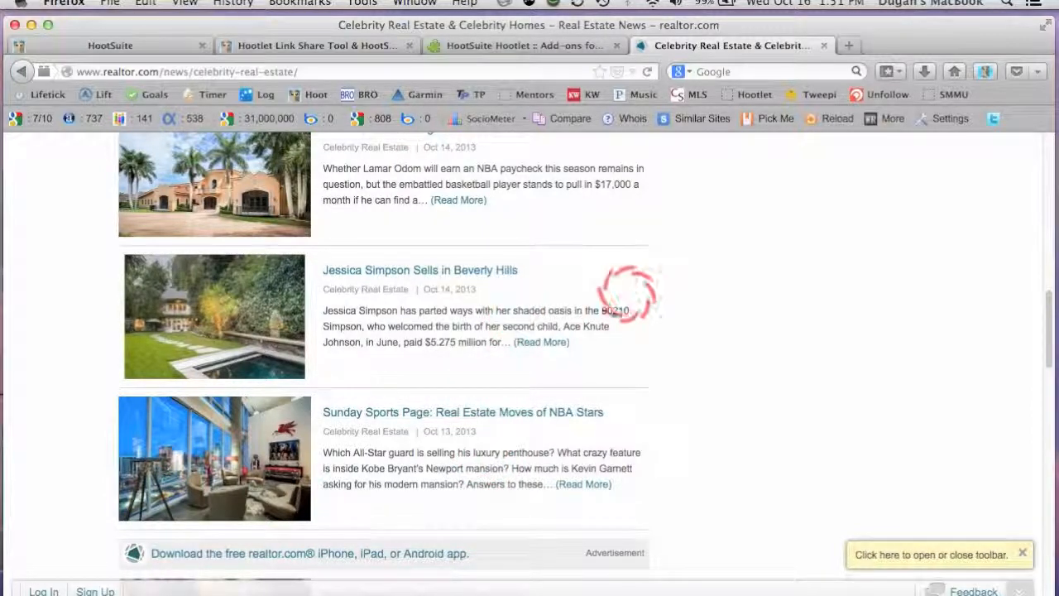
Open the article "Jessica Simpson Sells in Beverly Hills" and start a Hootlet message to the Real Estate Consulting Facebook and Google+ pages and the LinkedIn profile.
left_click(487, 270)
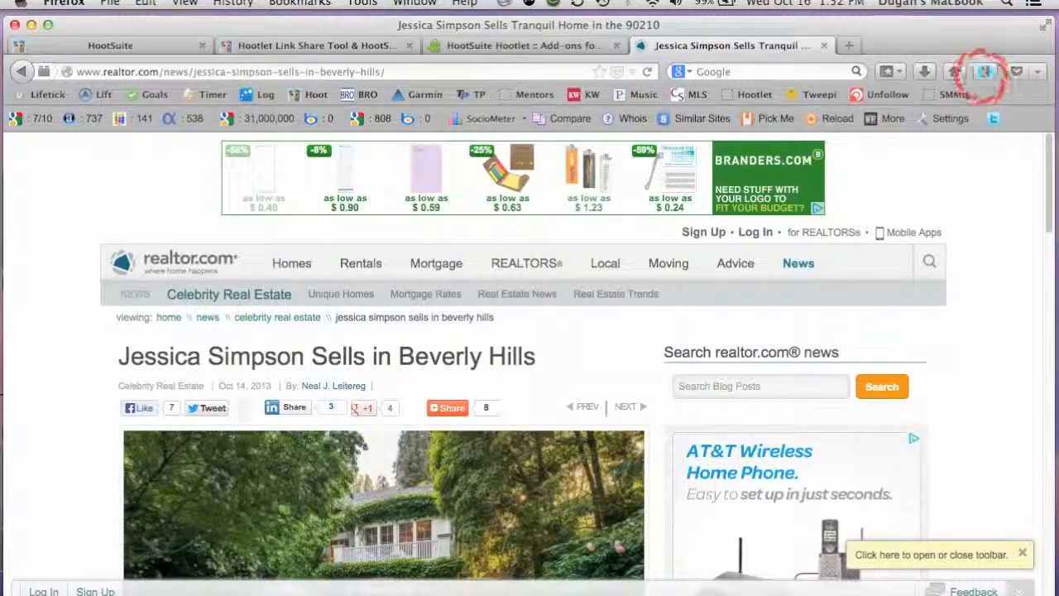
left_click(985, 71)
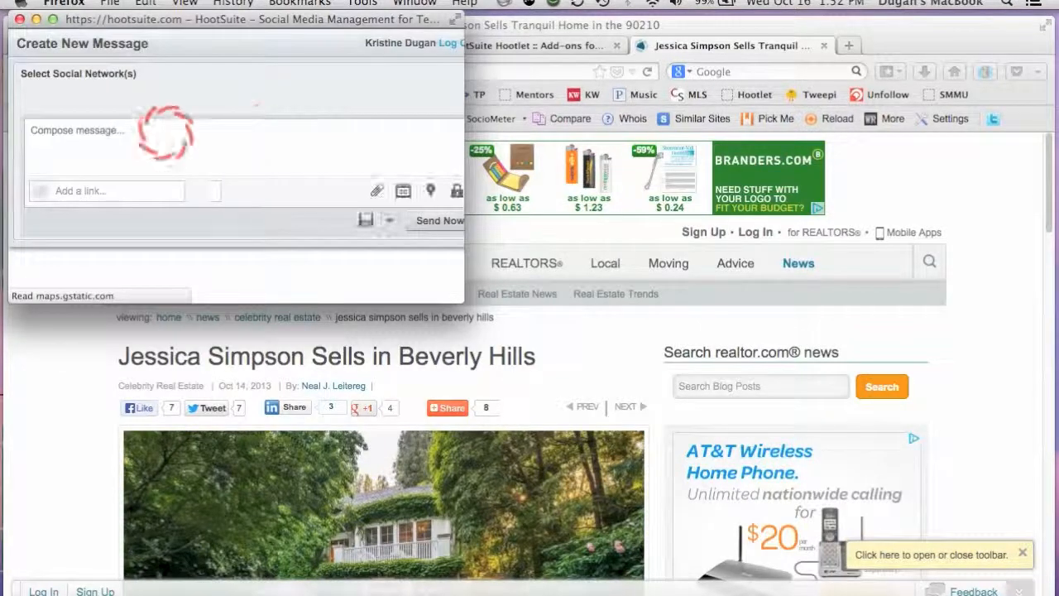
left_click(82, 95)
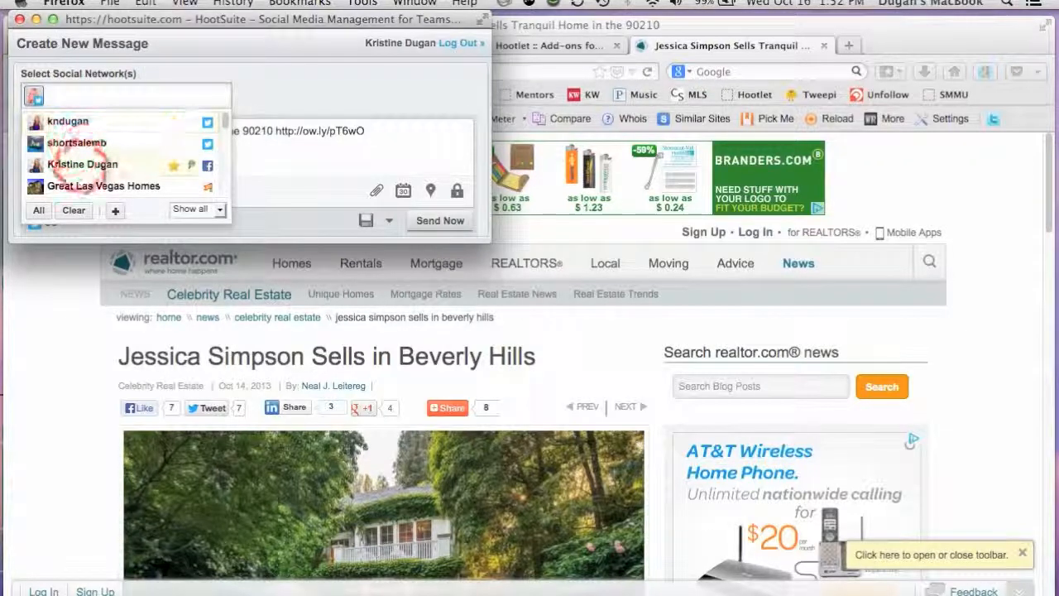
scroll(80, 163, "down", 1)
scroll(83, 165, "down", 4)
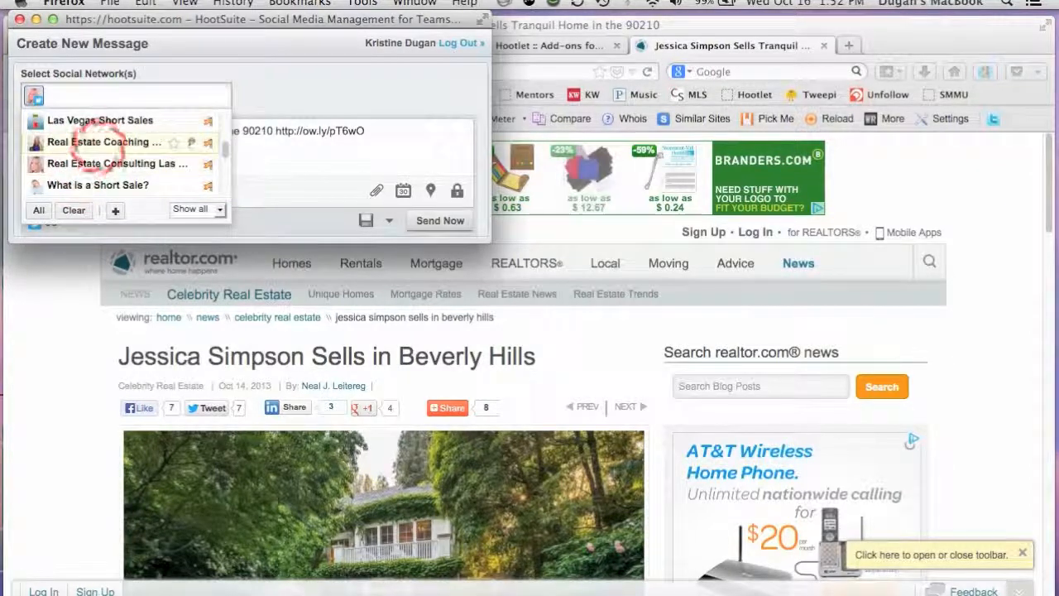
left_click(75, 163)
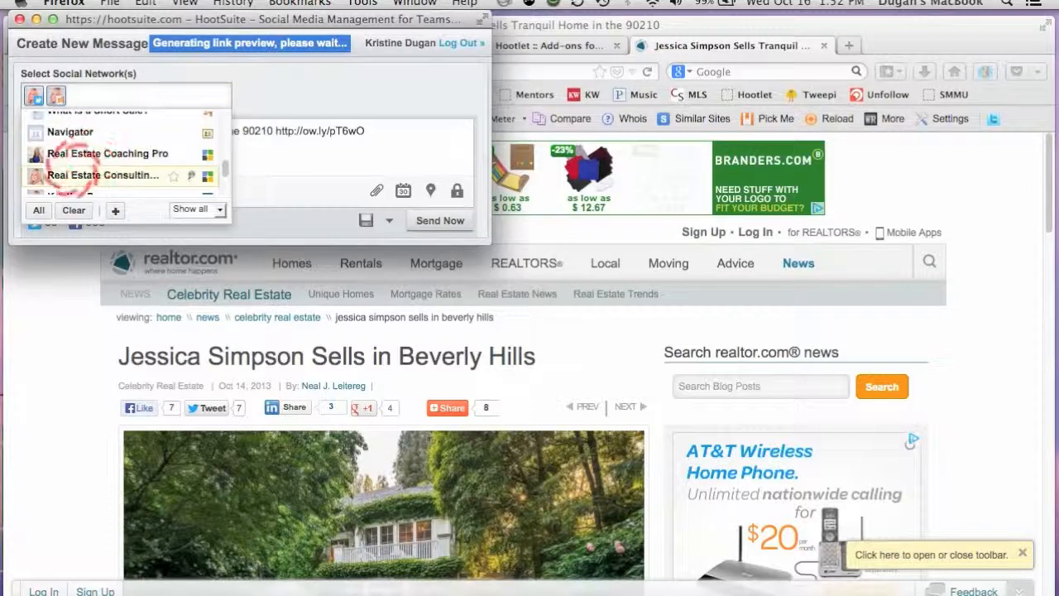
left_click(73, 174)
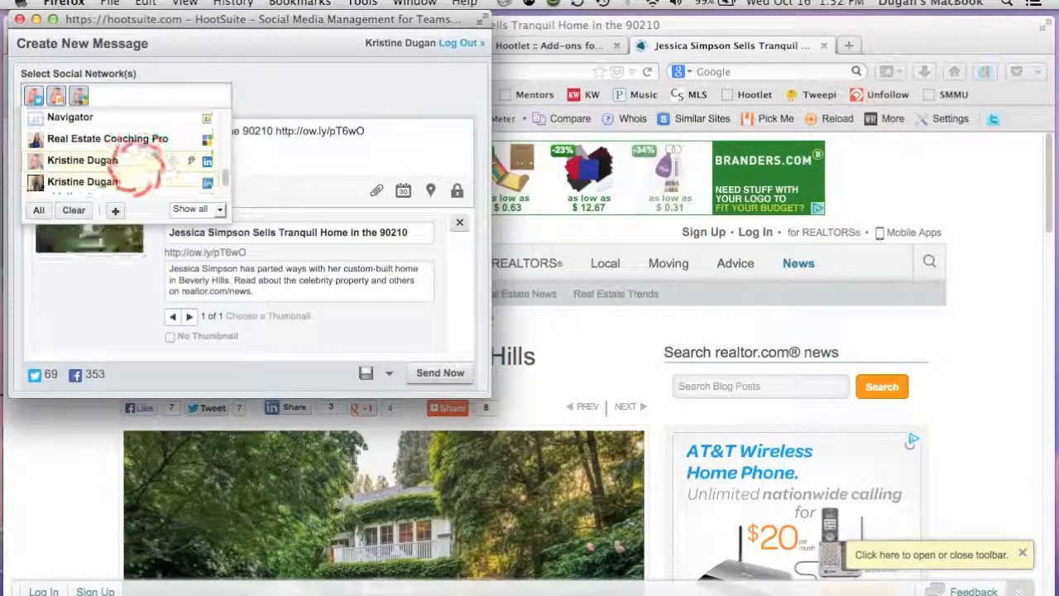
left_click(144, 181)
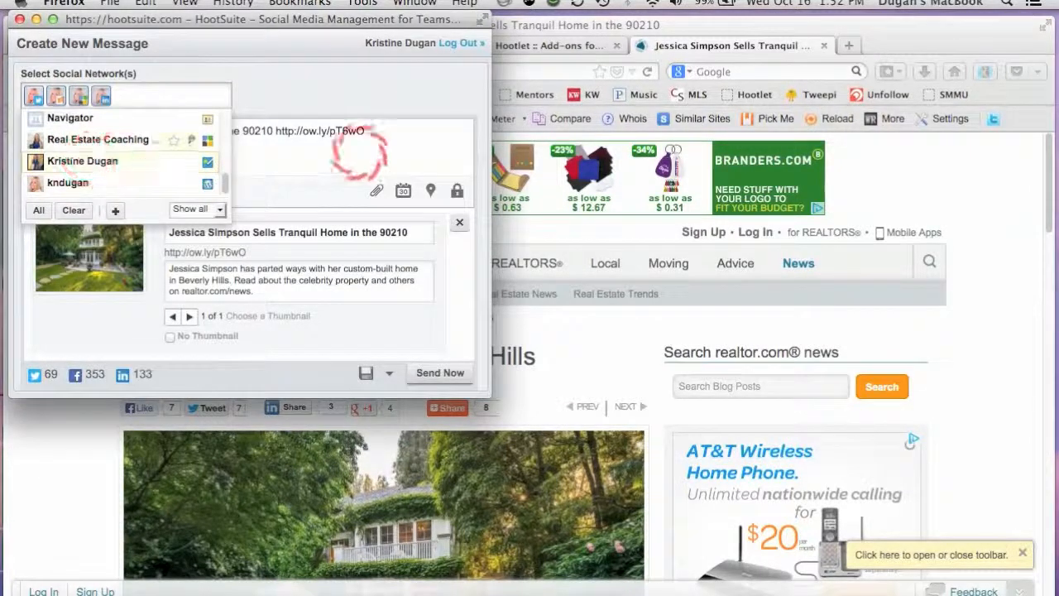
Add the hashtags #LuxuryHomes and #RealEstate to the message between the article title and the link.
left_click(359, 152)
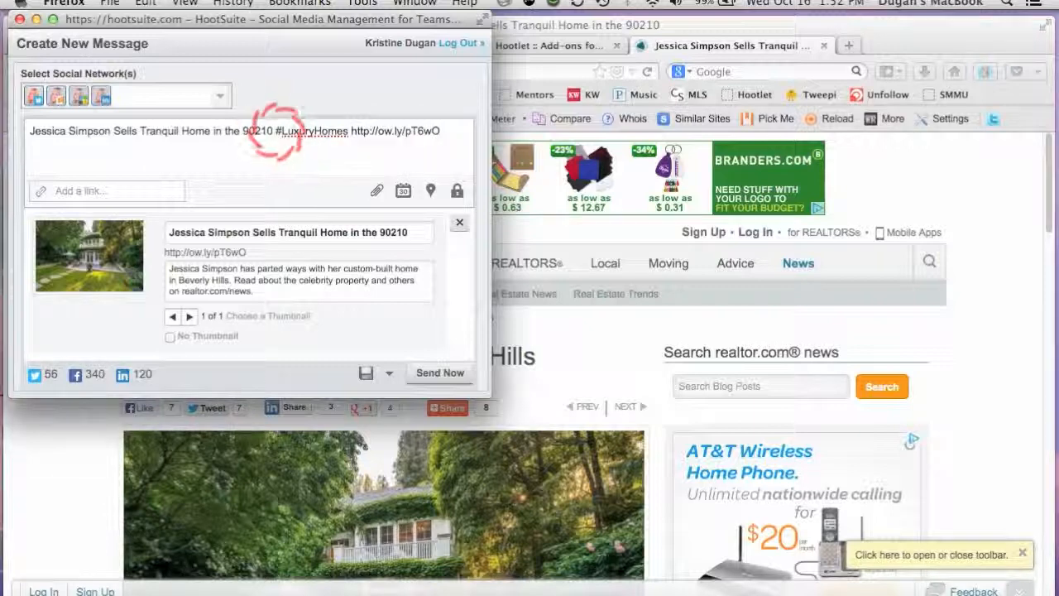
type("Estate")
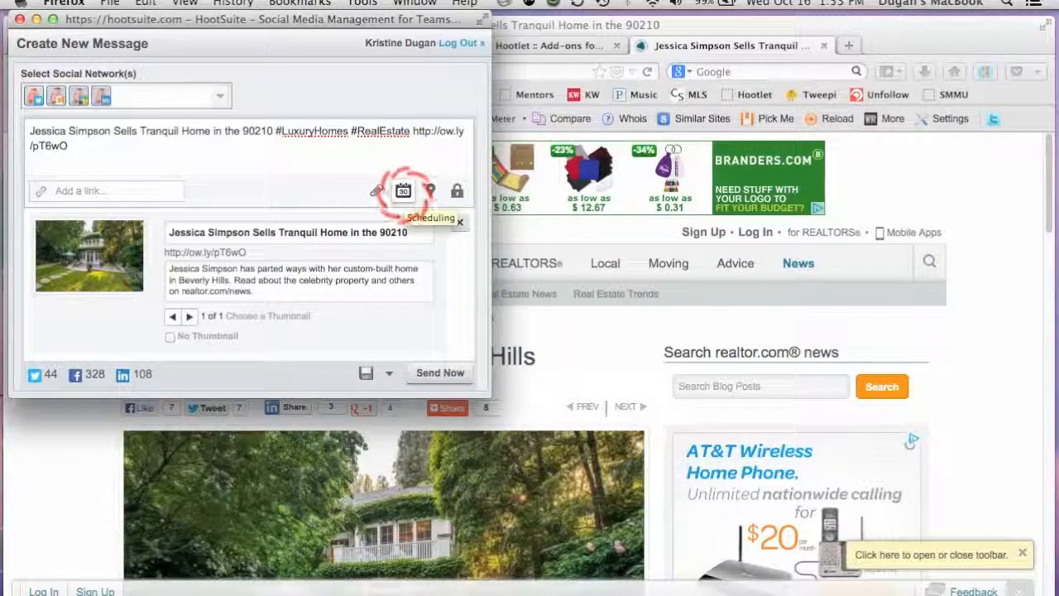
Schedule the message for 2013-10-17 at 5:30 PM.
left_click(403, 191)
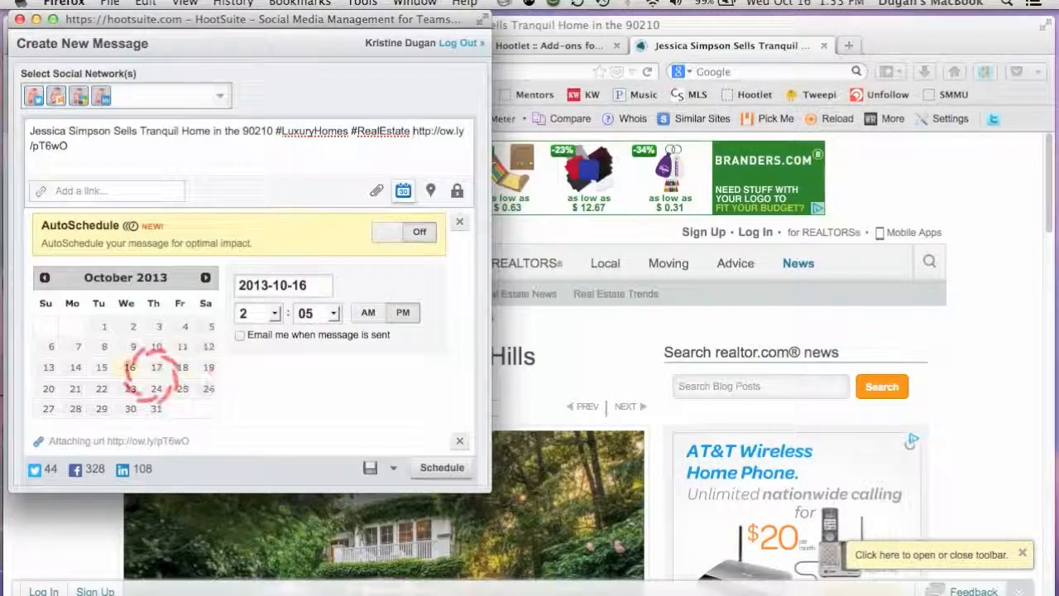
left_click(155, 368)
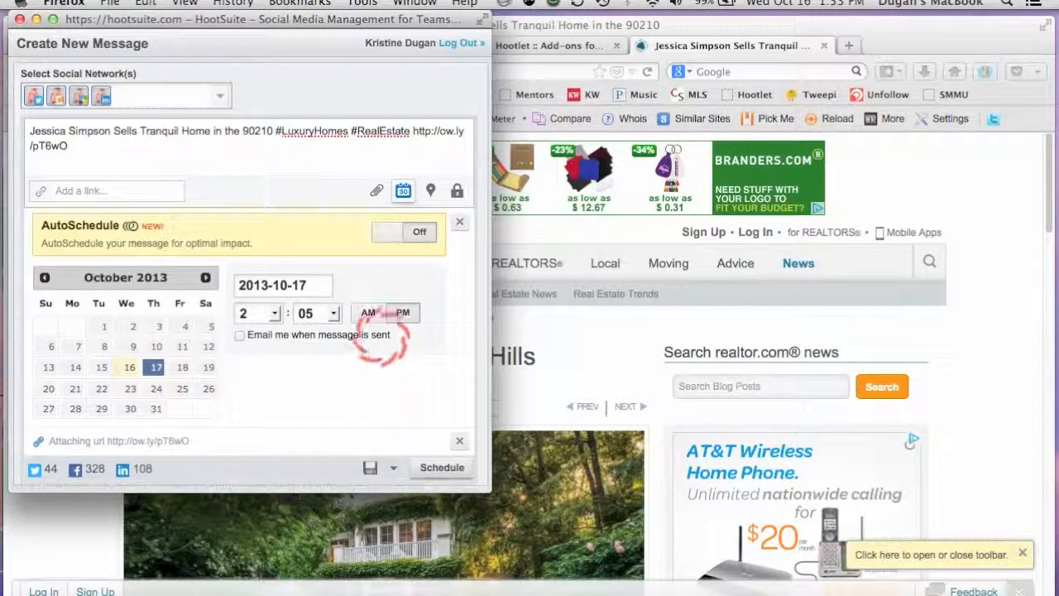
left_click(270, 313)
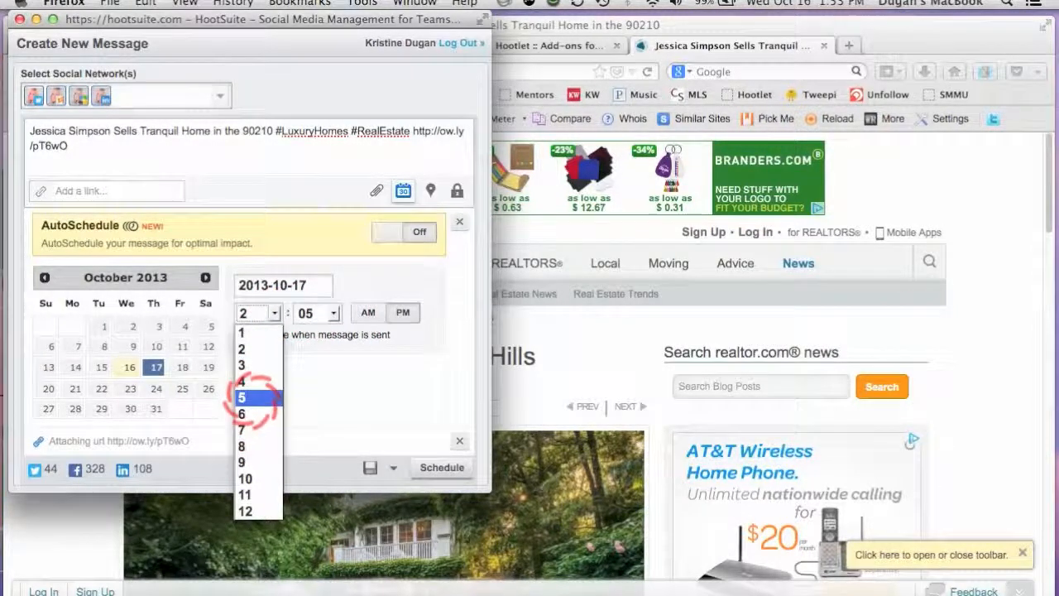
left_click(255, 398)
left_click(317, 309)
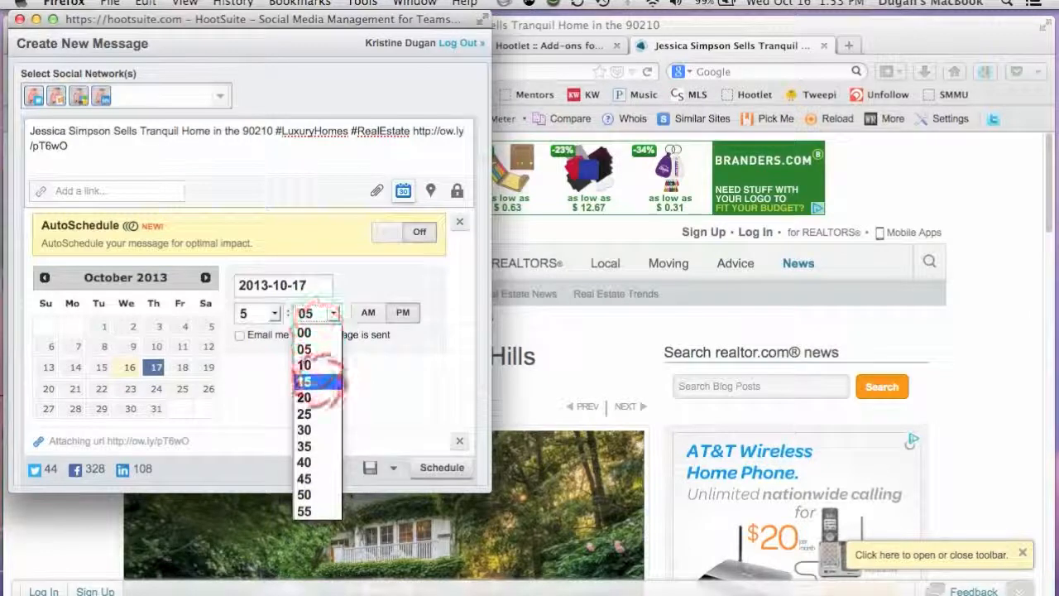
left_click(314, 427)
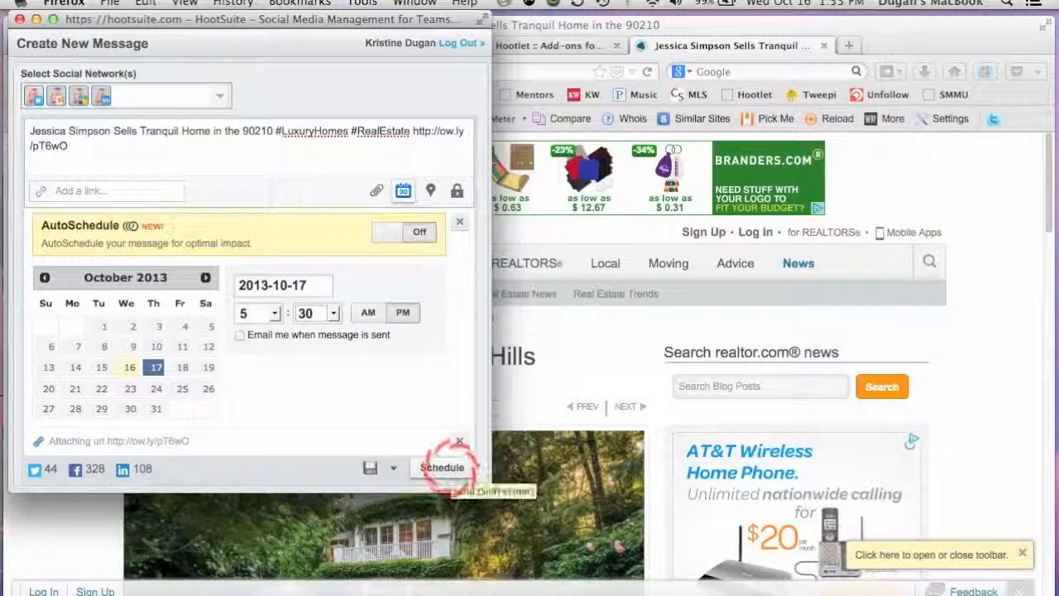
left_click(447, 467)
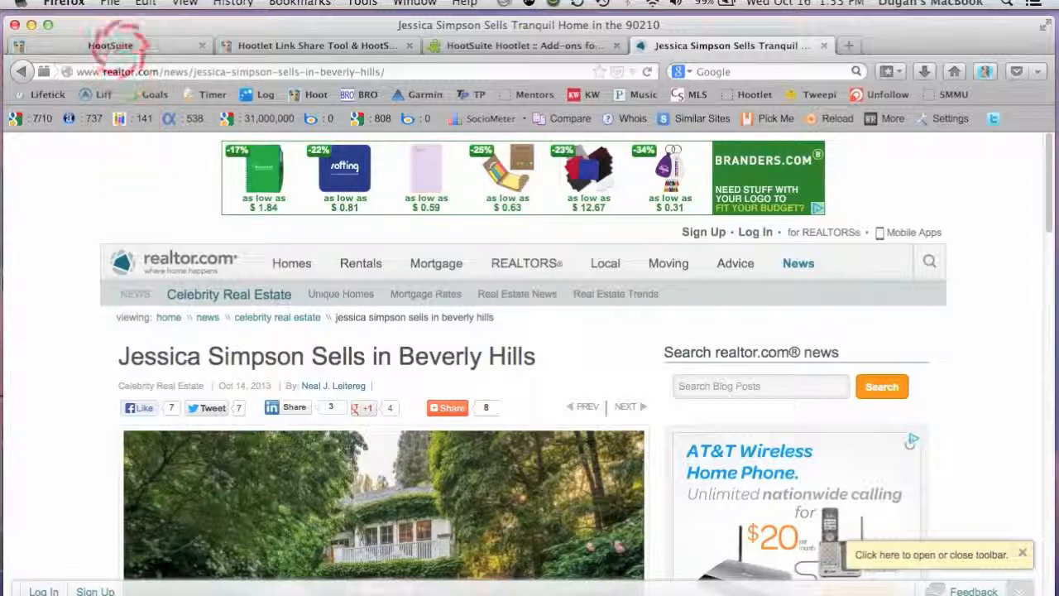
Review the scheduled messages in the Publisher of the HootSuite dashboard.
left_click(120, 45)
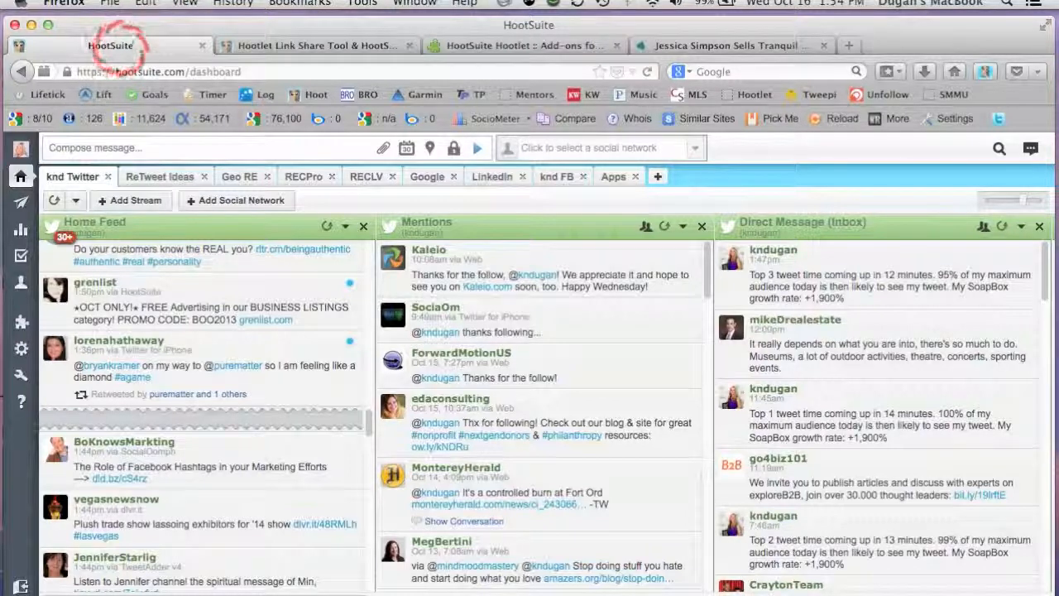
mouse_move(19, 202)
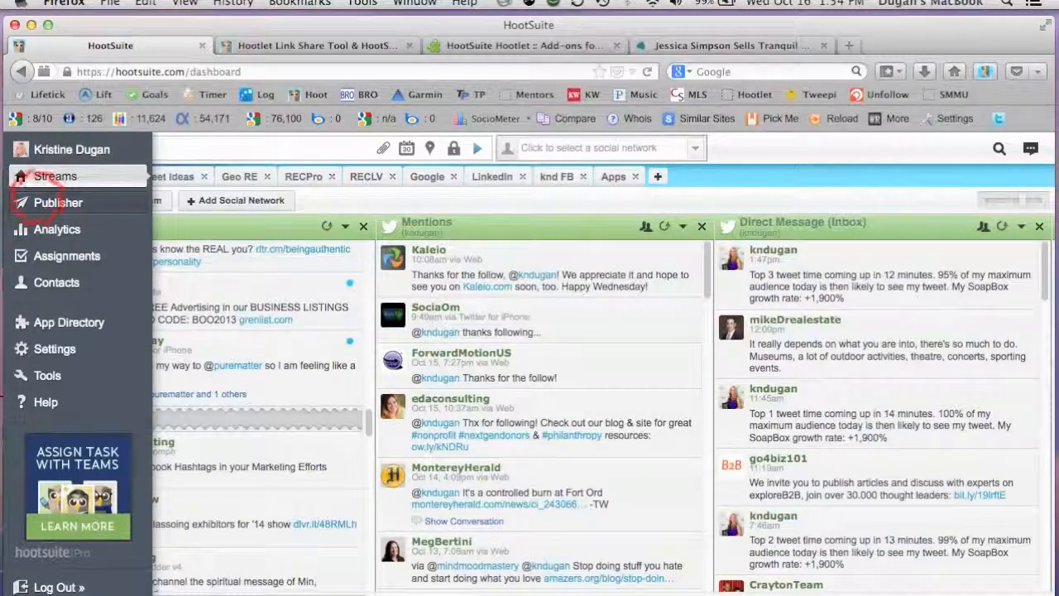
left_click(26, 205)
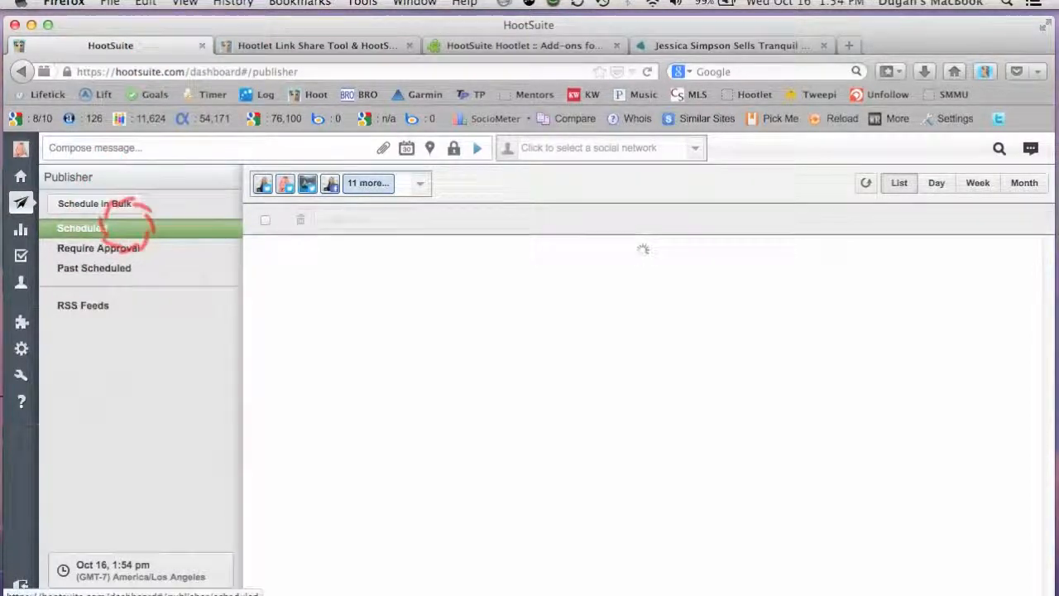
mouse_move(306, 266)
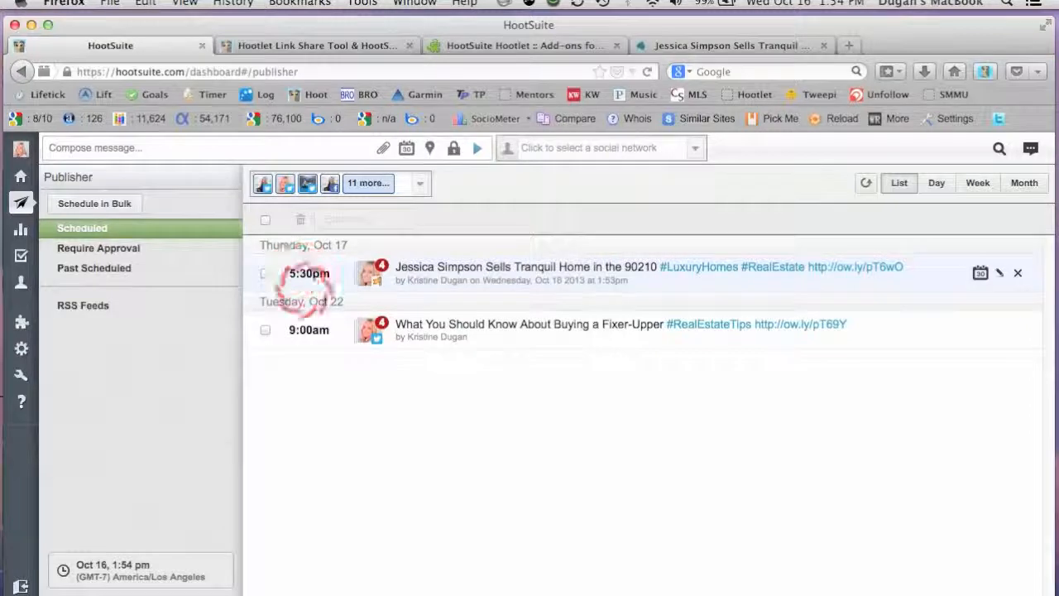
mouse_move(306, 327)
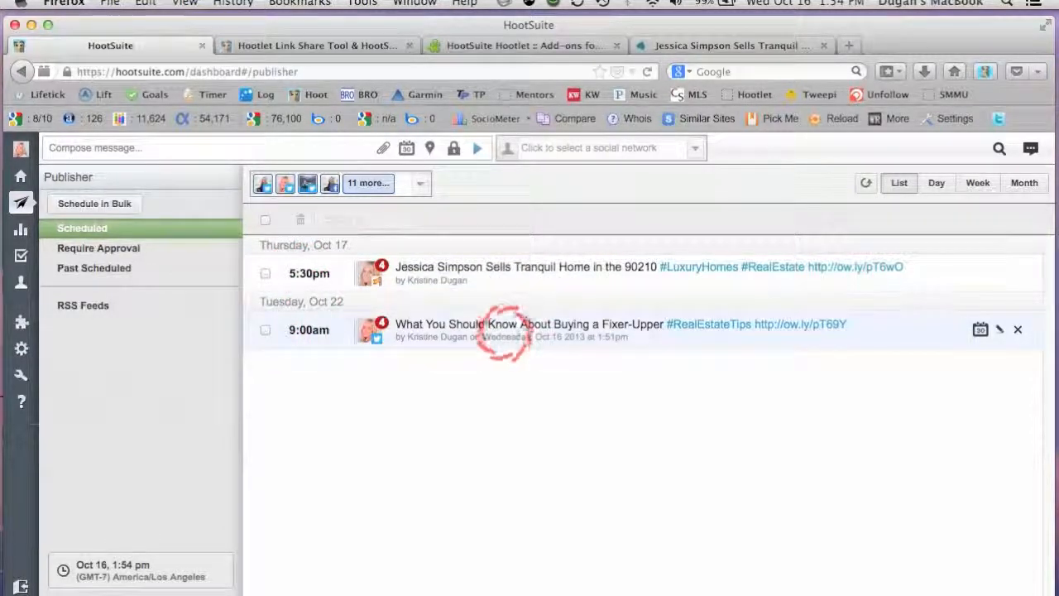
mouse_move(539, 277)
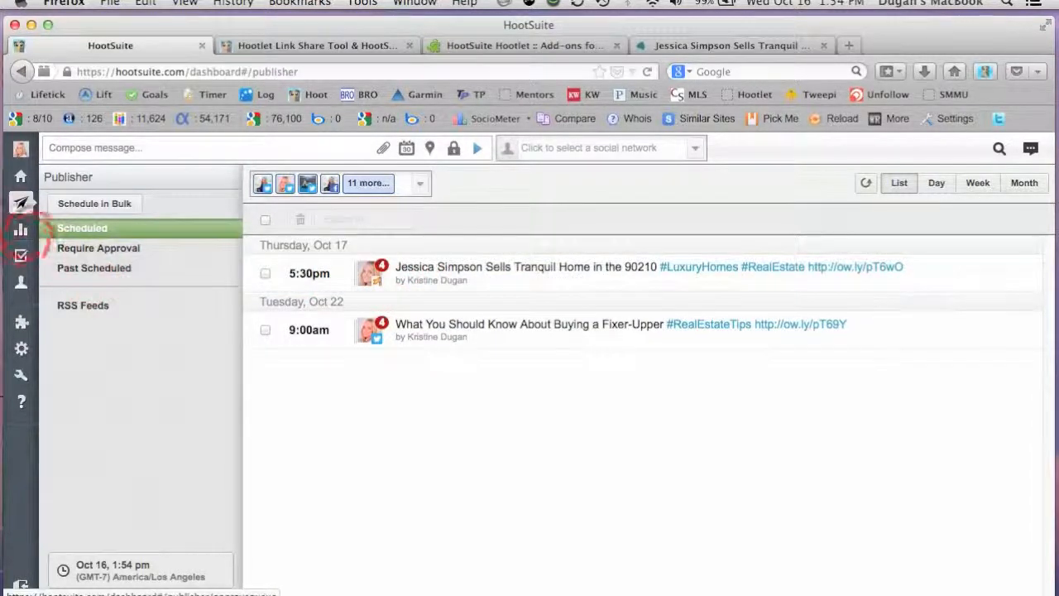
Go to the HootSuite analytics reports and view the Ow.ly Click Summary report.
left_click(24, 229)
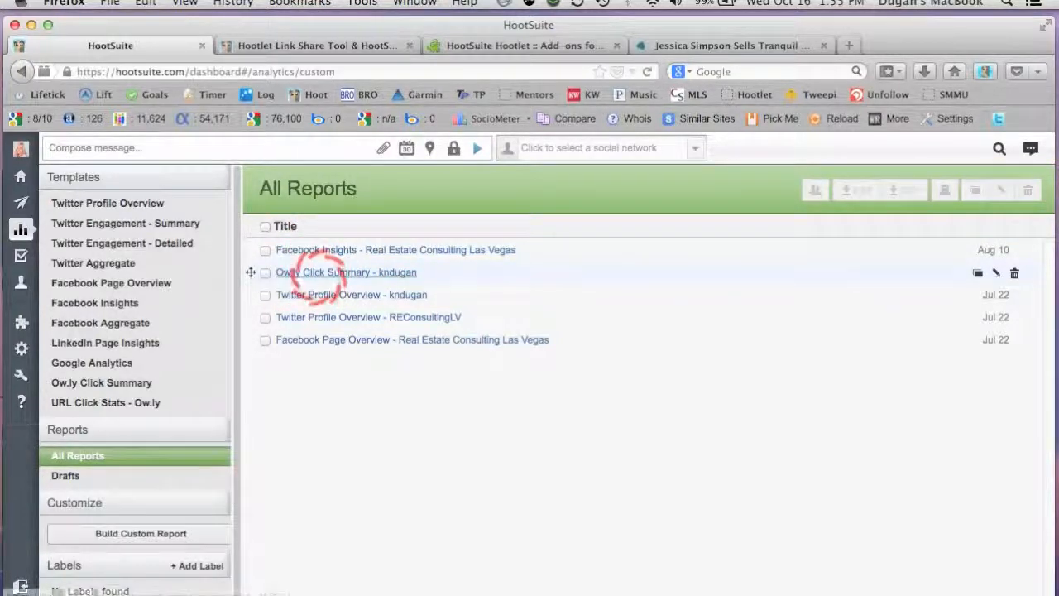
left_click(317, 273)
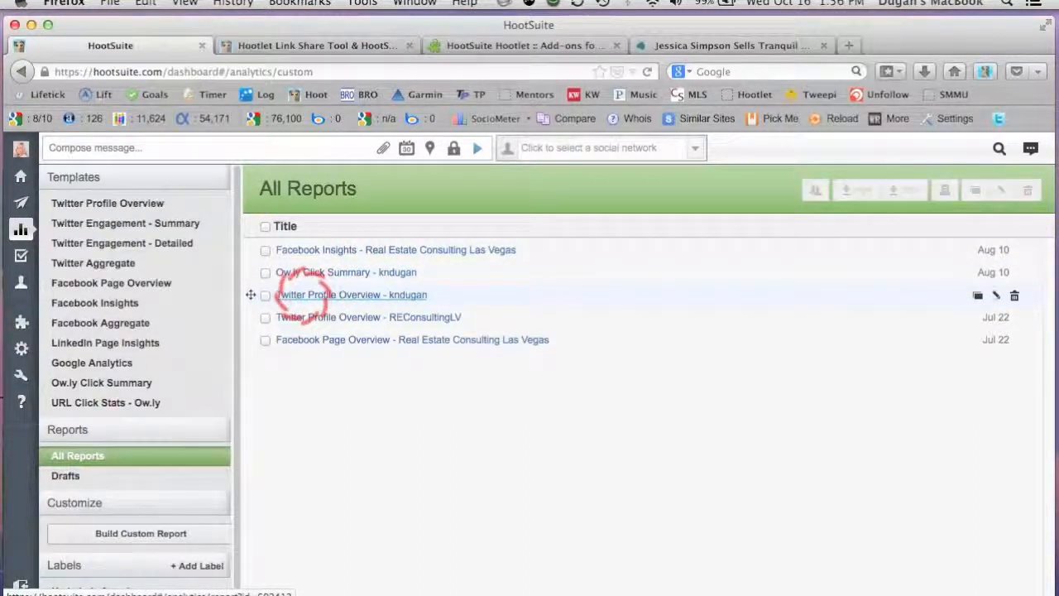
Examine the personal account's Twitter Profile Overview report, including follower growth, most popular links and mentions by influencers, and return to the report list.
left_click(302, 295)
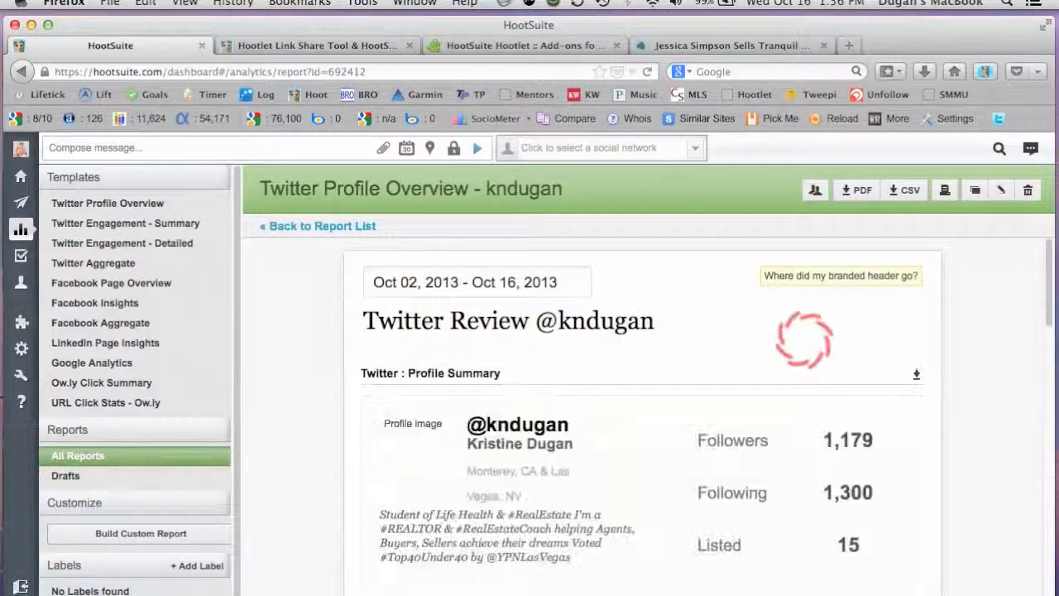
scroll(737, 339, "down", 2)
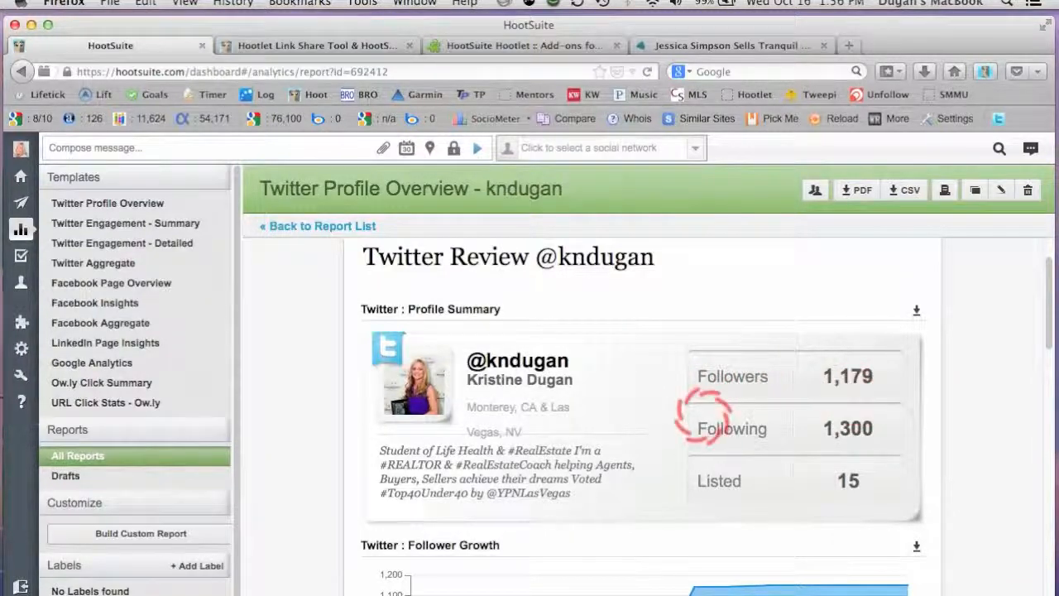
scroll(667, 416, "down", 1)
scroll(667, 417, "down", 2)
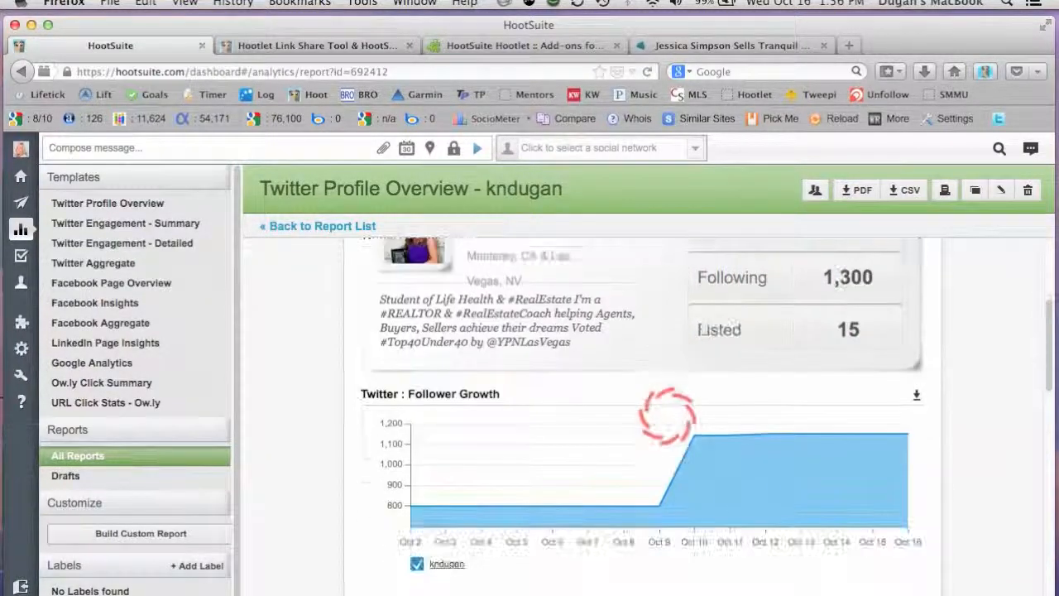
scroll(455, 414, "down", 1)
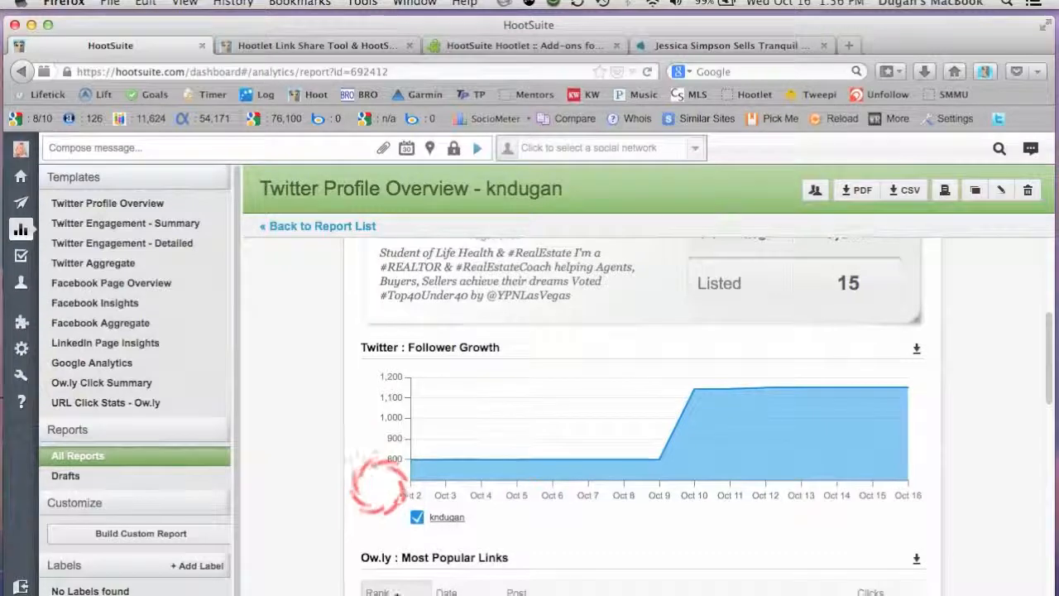
scroll(373, 484, "down", 1)
scroll(346, 484, "down", 5)
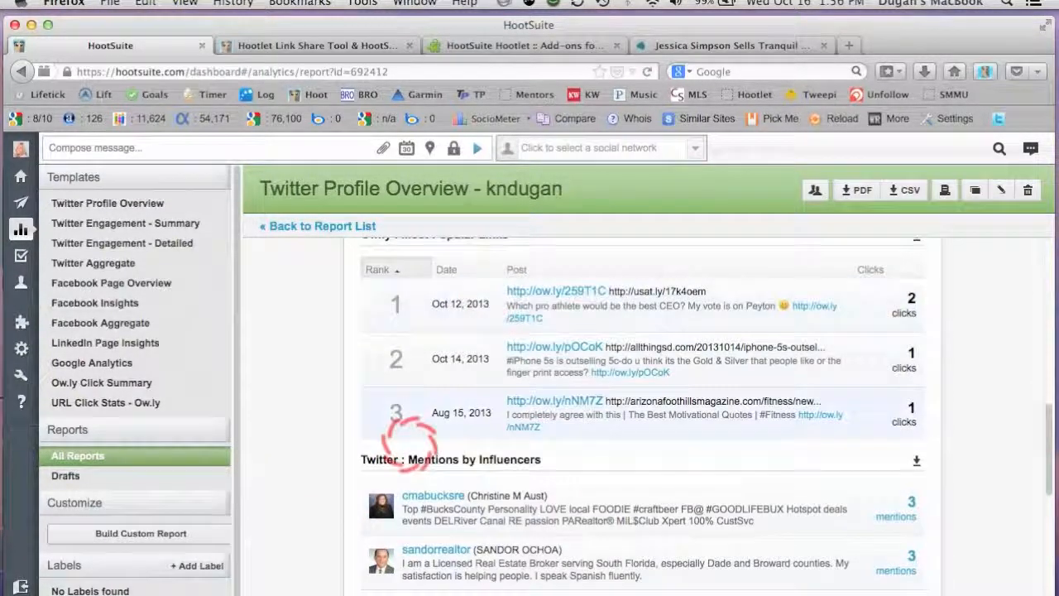
scroll(463, 459, "down", 3)
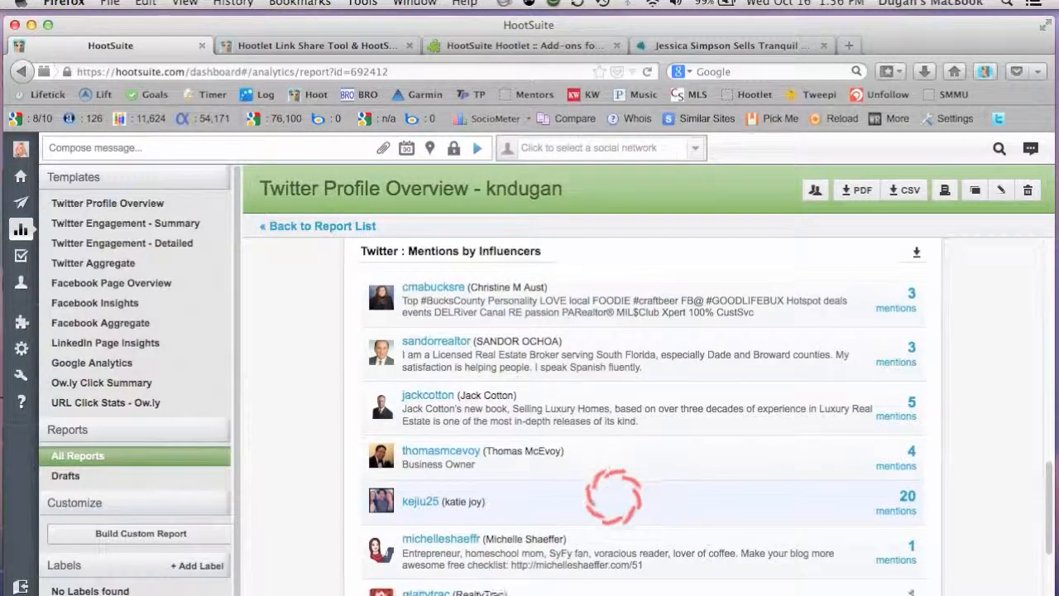
scroll(631, 488, "down", 3)
scroll(604, 406, "up", 5)
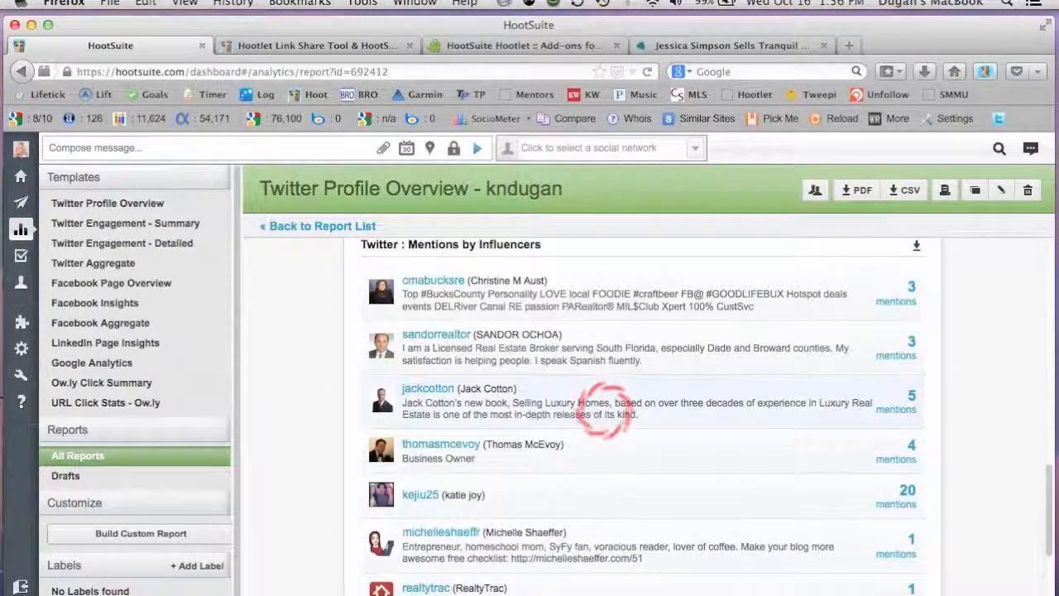
scroll(604, 406, "up", 5)
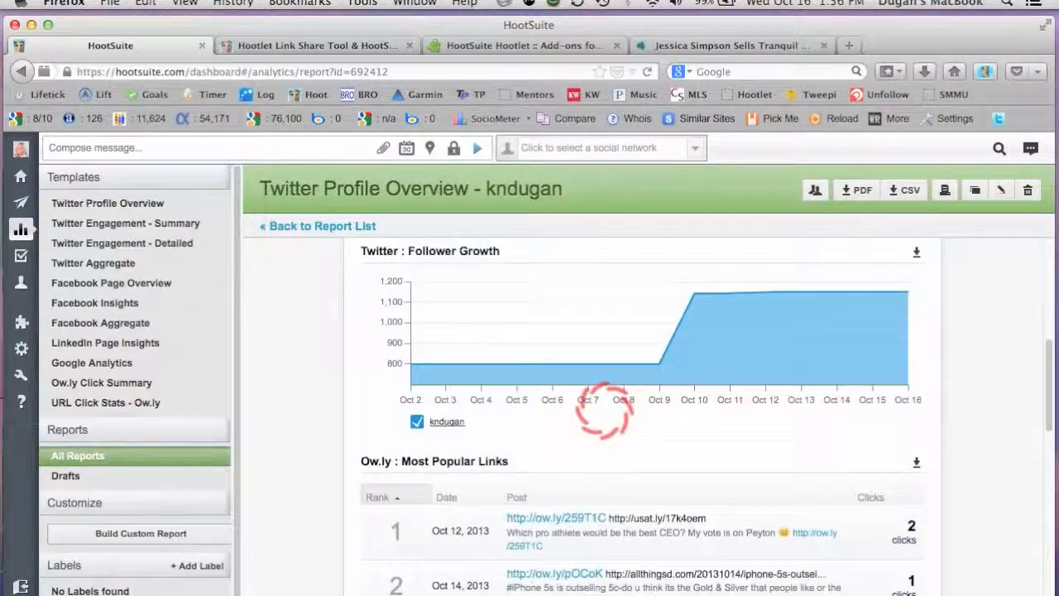
left_click(342, 226)
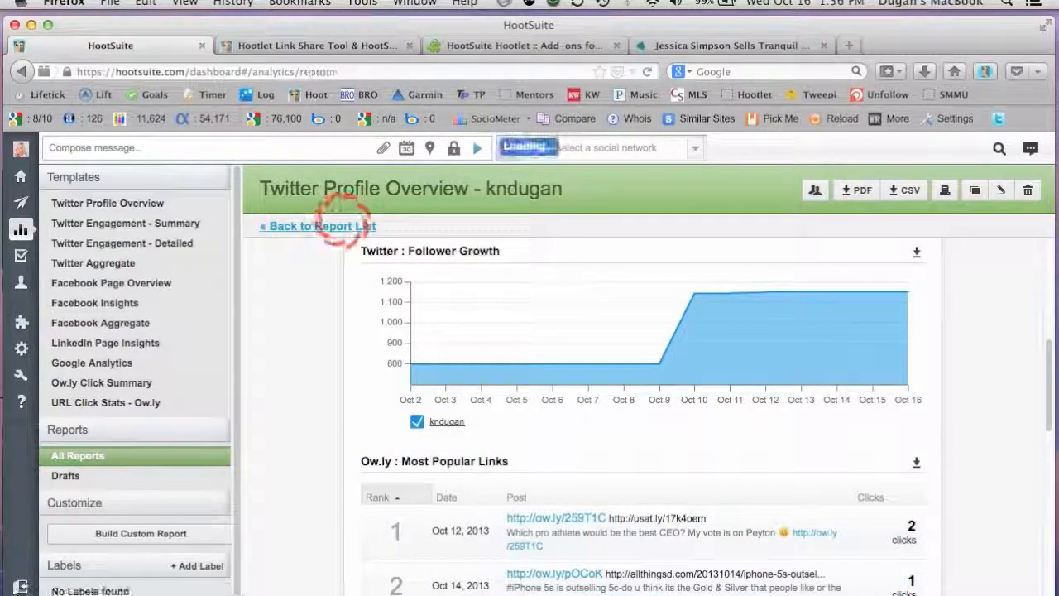